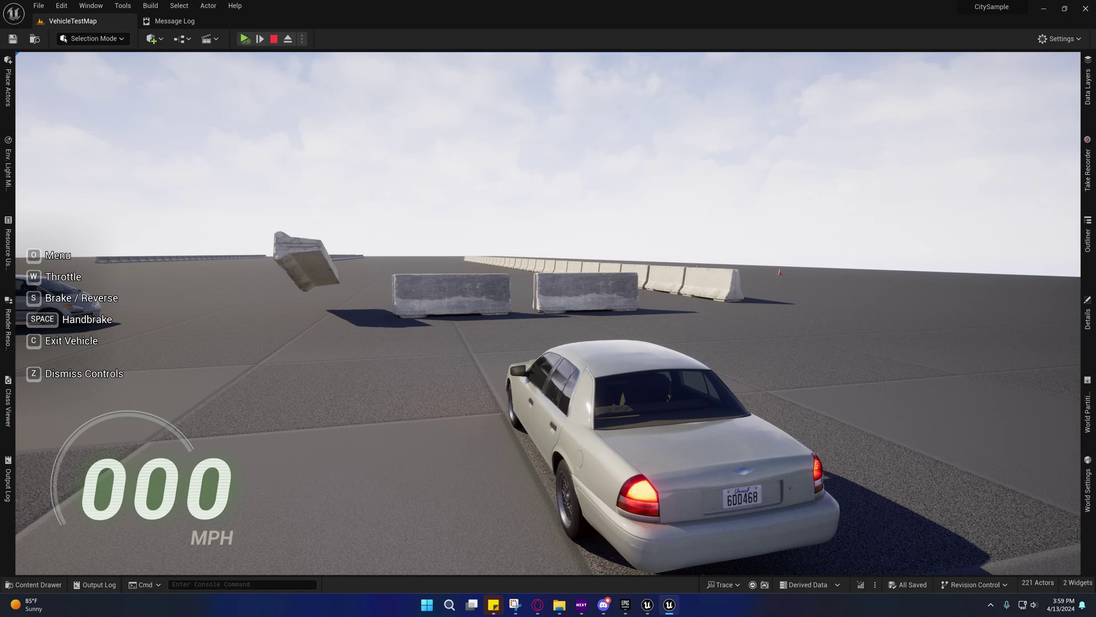
Step: Release the cursor from the game and browse to the SmartObject folder under Content > AI to examine the bench assets
key(shift+F1)
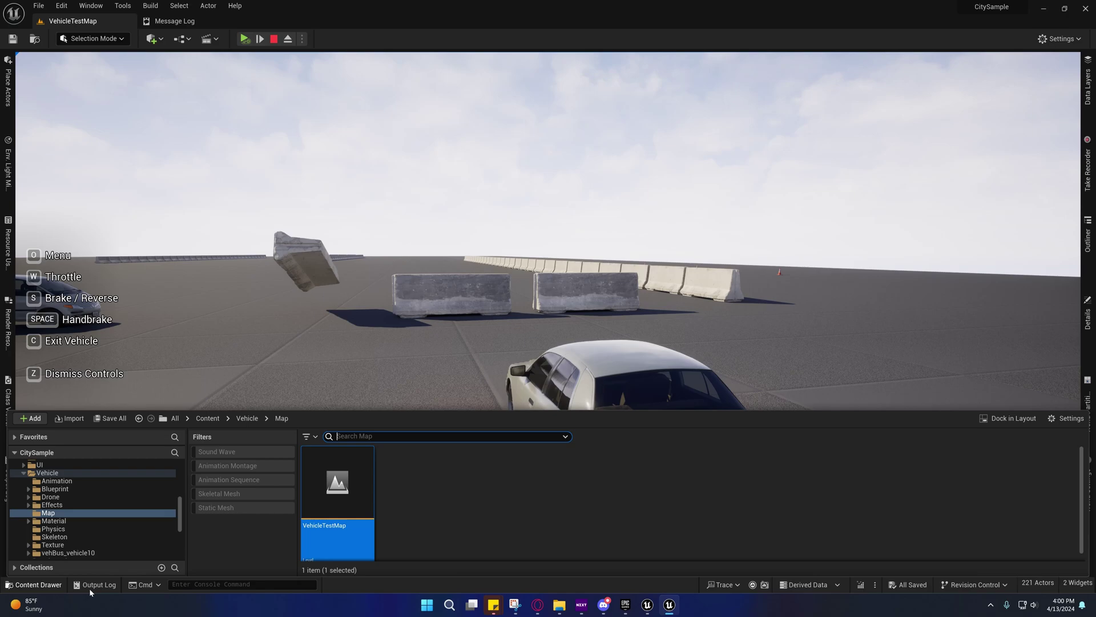
click(33, 584)
scroll(24, 490, up, 5)
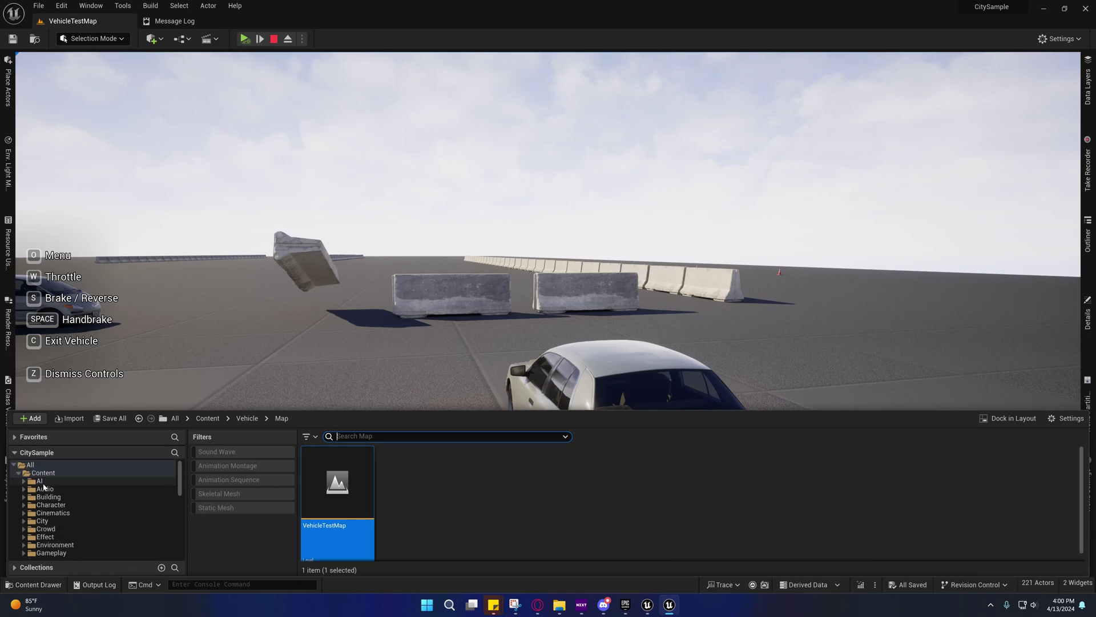
click(42, 482)
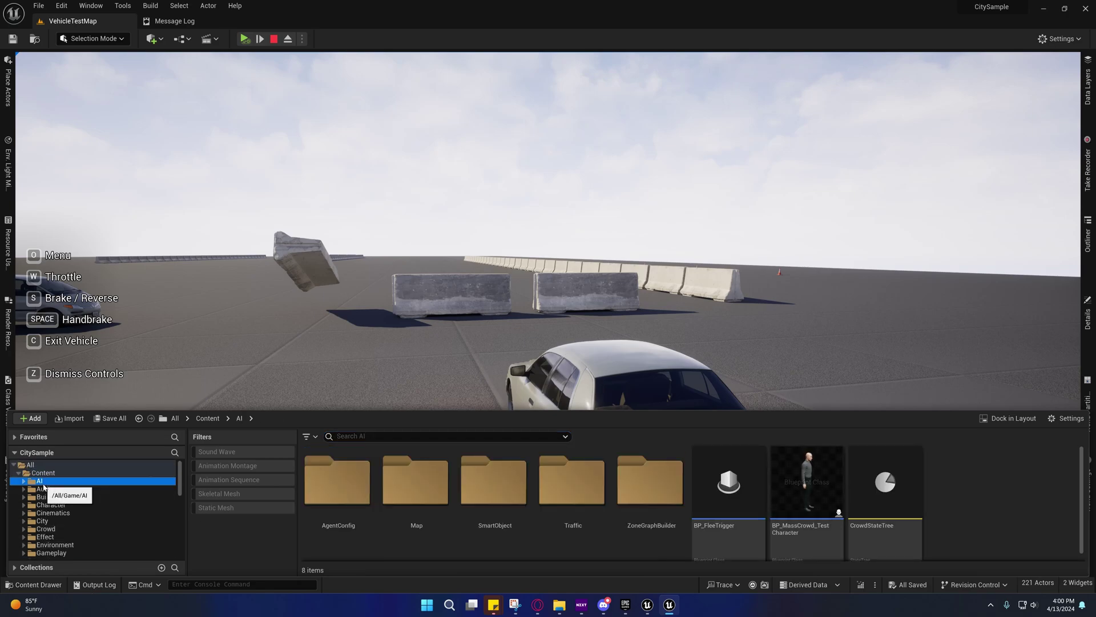
double_click(495, 496)
mouse_move(420, 482)
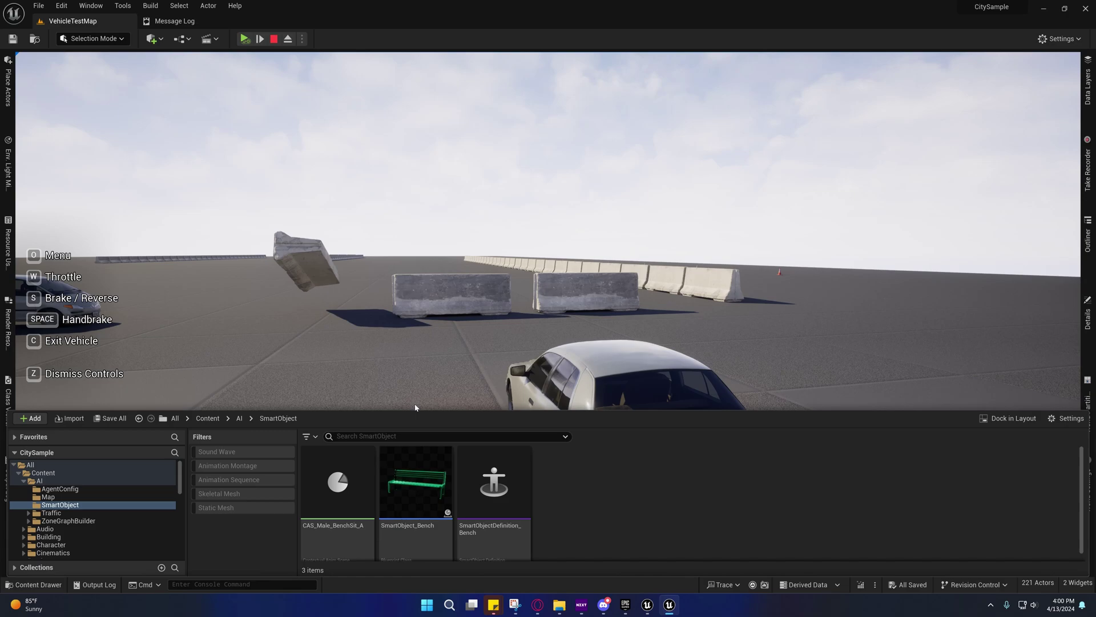
click(411, 467)
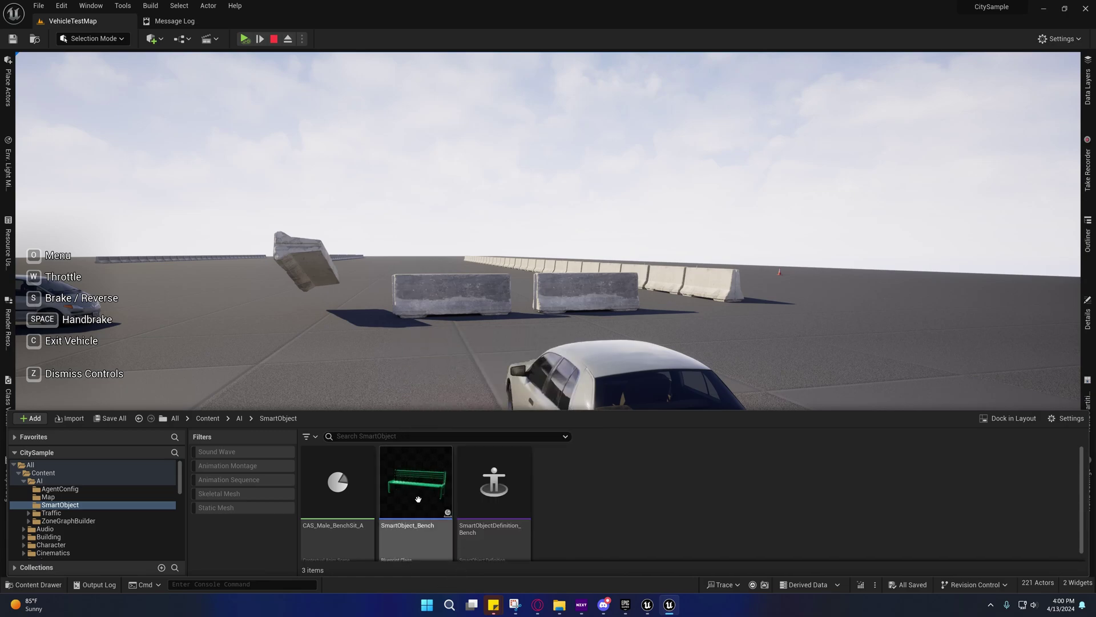
mouse_move(408, 516)
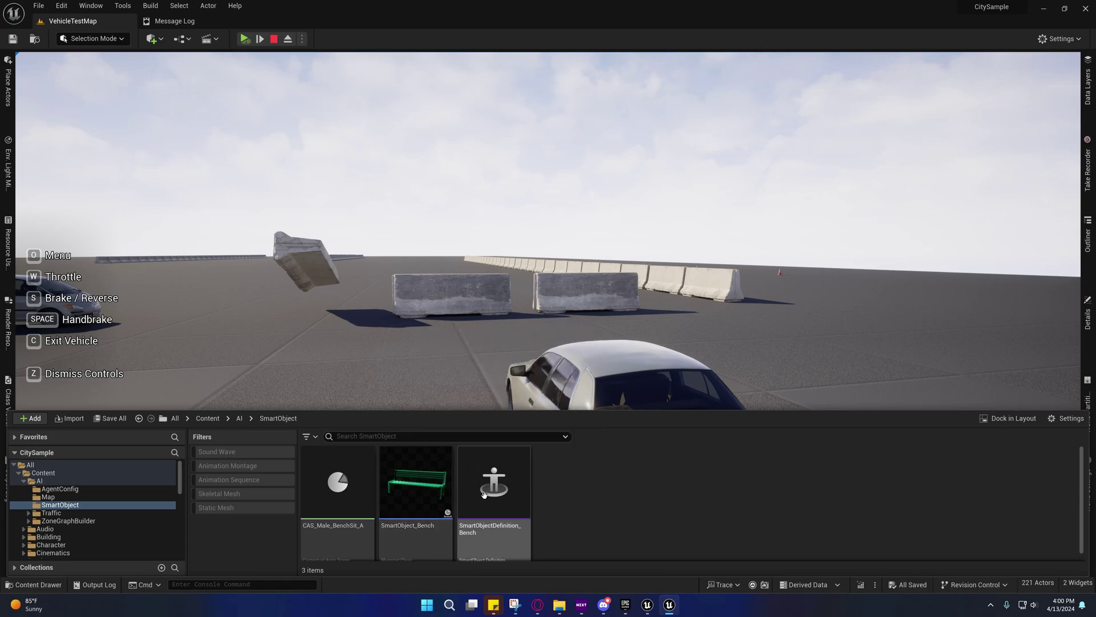
Step: Open the CAS_Male_BenchSit_A asset at full window size, look around its preview scene, and return to the level
double_click(359, 501)
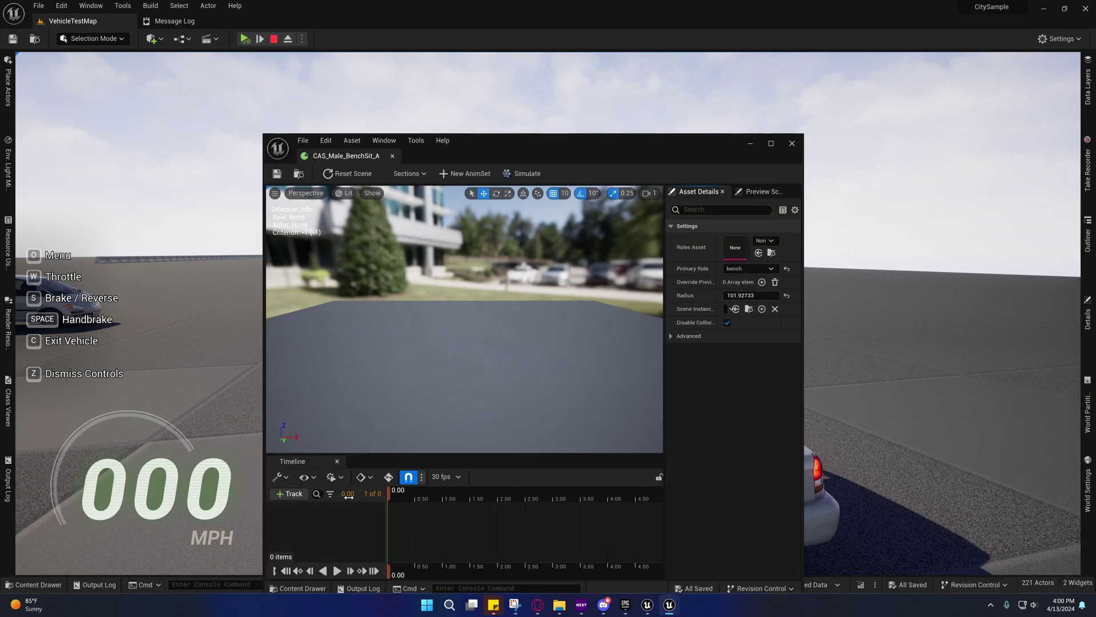
click(773, 144)
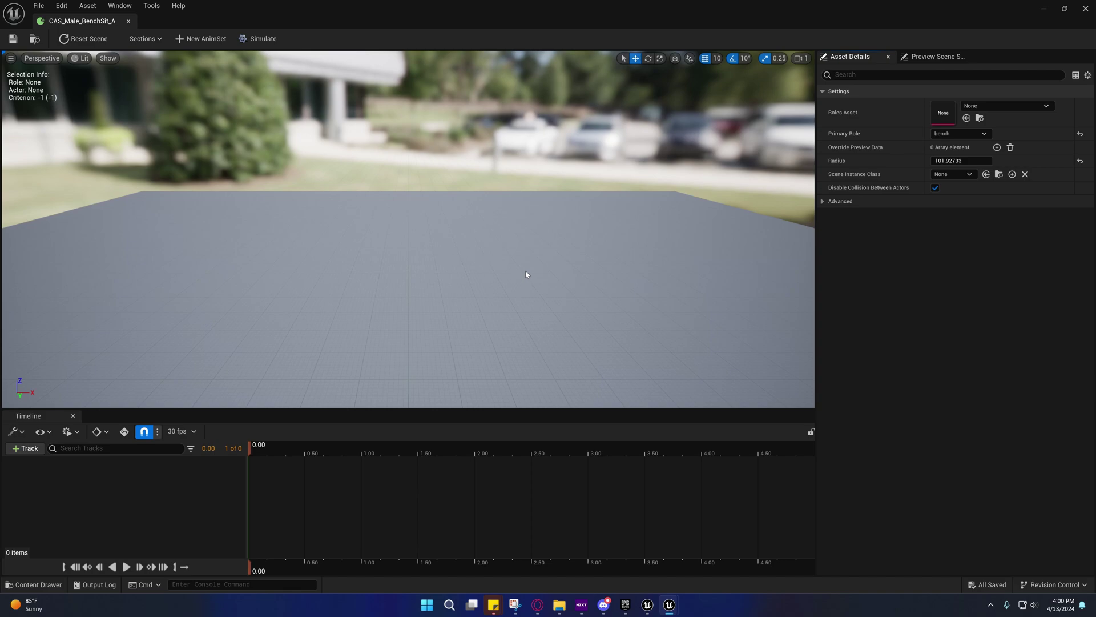
right_drag(526, 274, 431, 306)
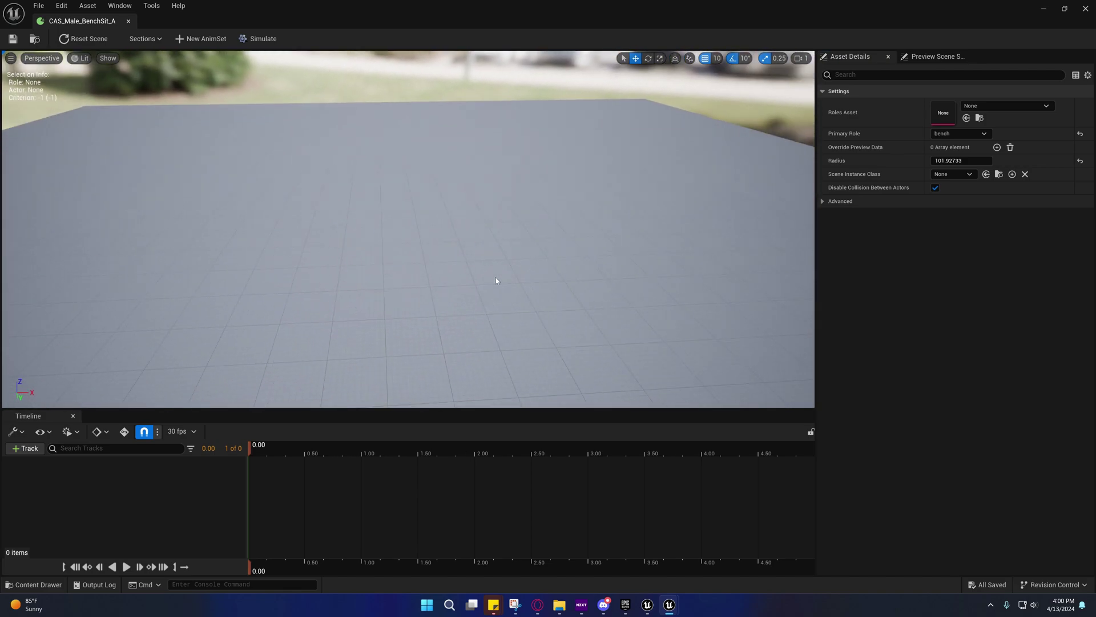
click(1047, 13)
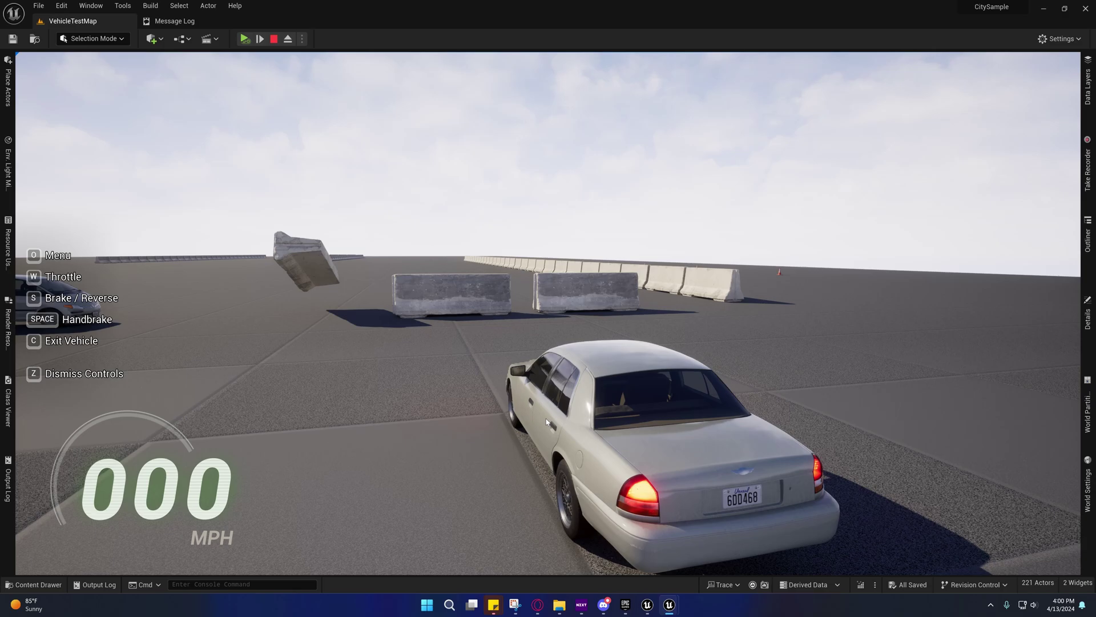
mouse_move(680, 610)
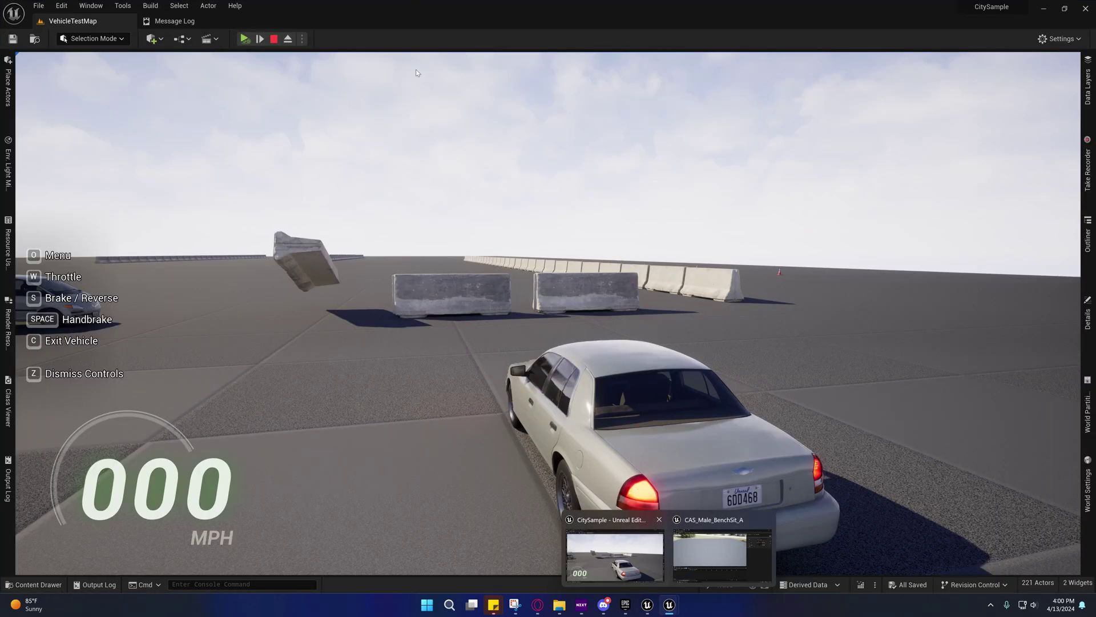
Step: Eject from the player, open the white car's blueprint, inspect its ContextualAnim component's settings, and return to the level
click(288, 39)
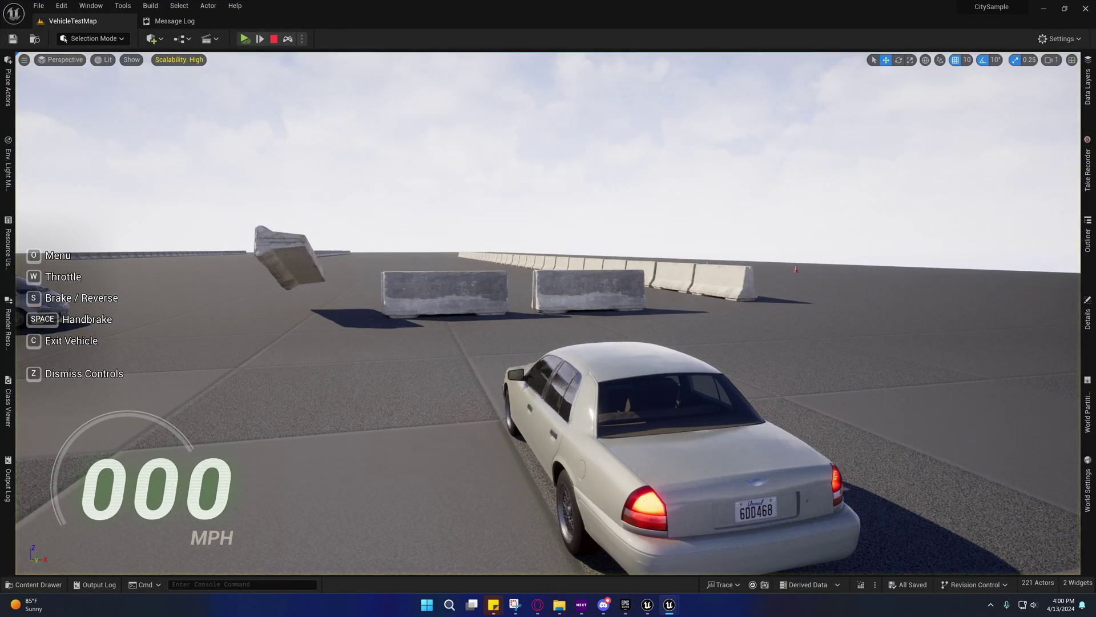
right_click(573, 400)
click(624, 54)
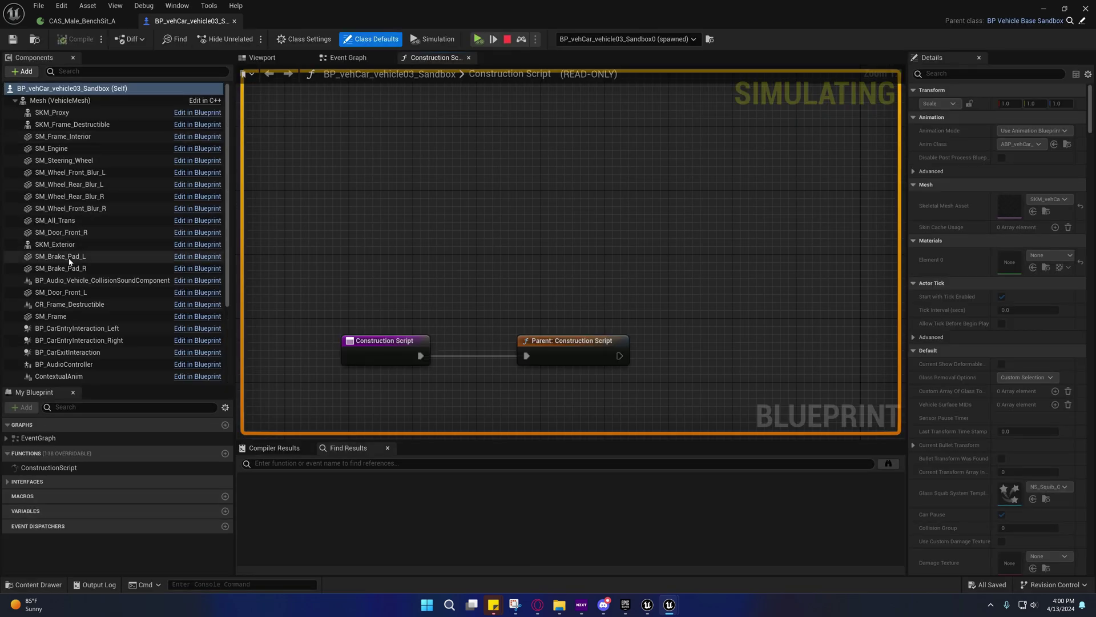
scroll(69, 261, down, 4)
click(48, 277)
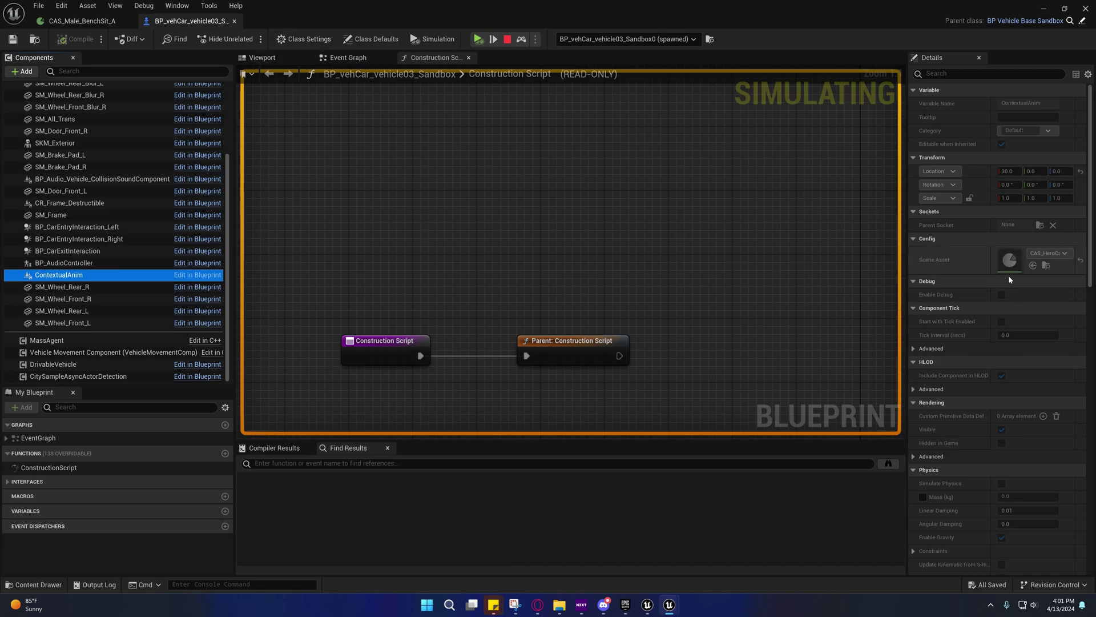
click(1040, 8)
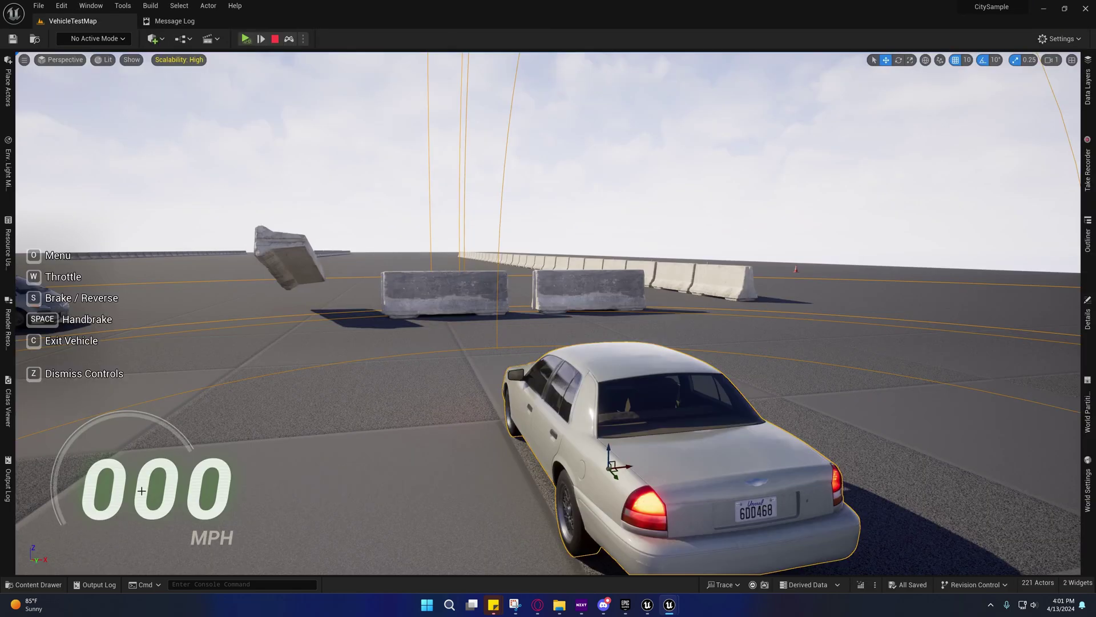
Step: Browse the project content to the Map folder under Vehicle to show where the vehicle test level is stored
click(36, 584)
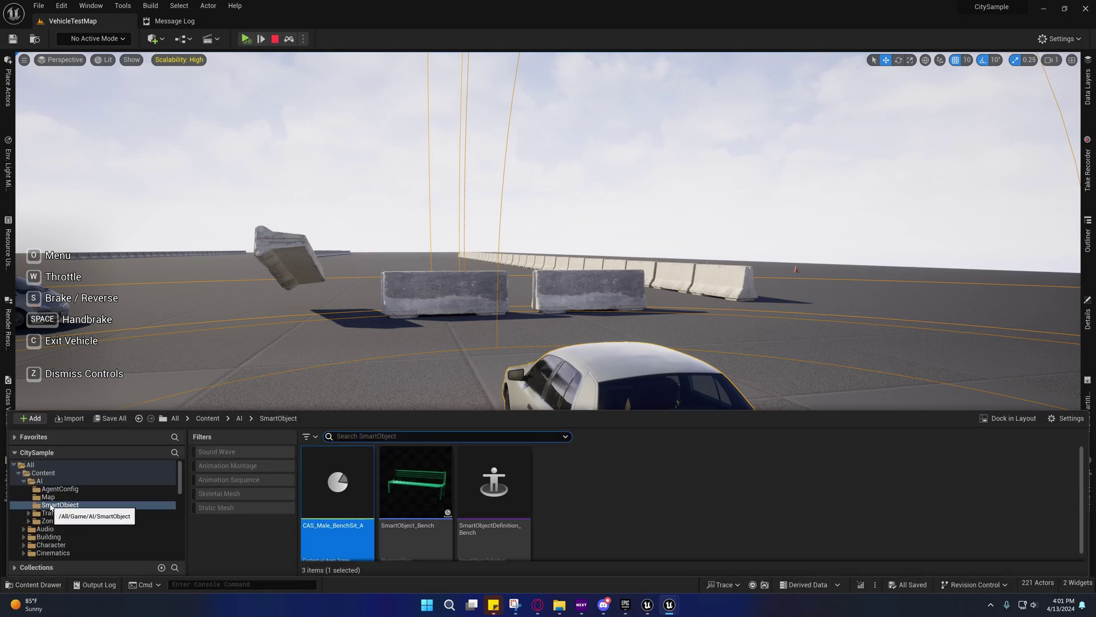
scroll(53, 514, down, 15)
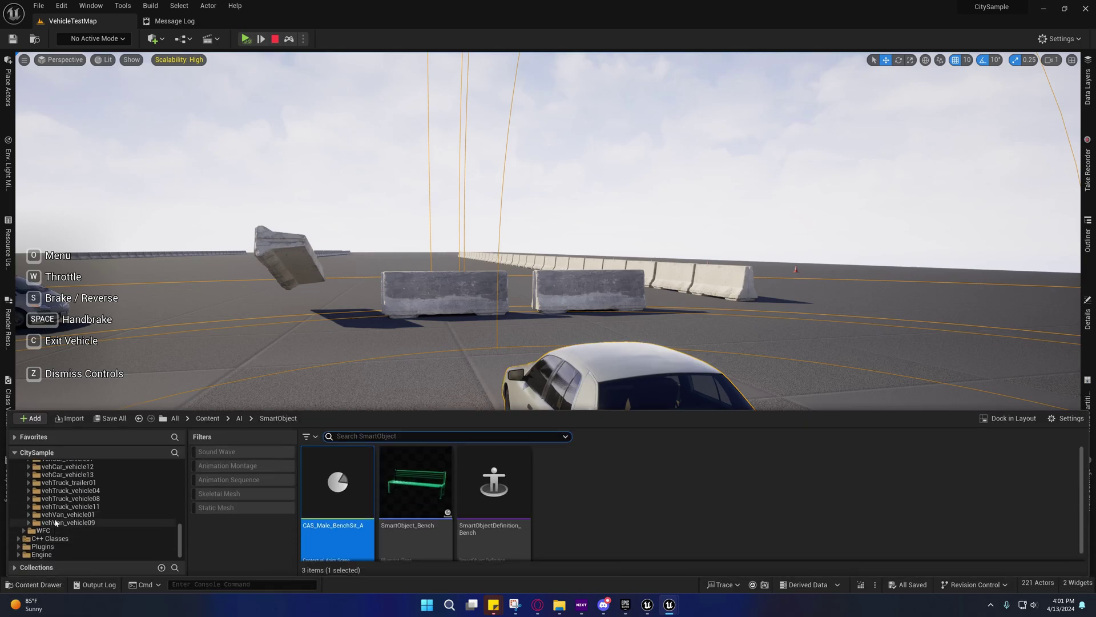
scroll(53, 528, up, 5)
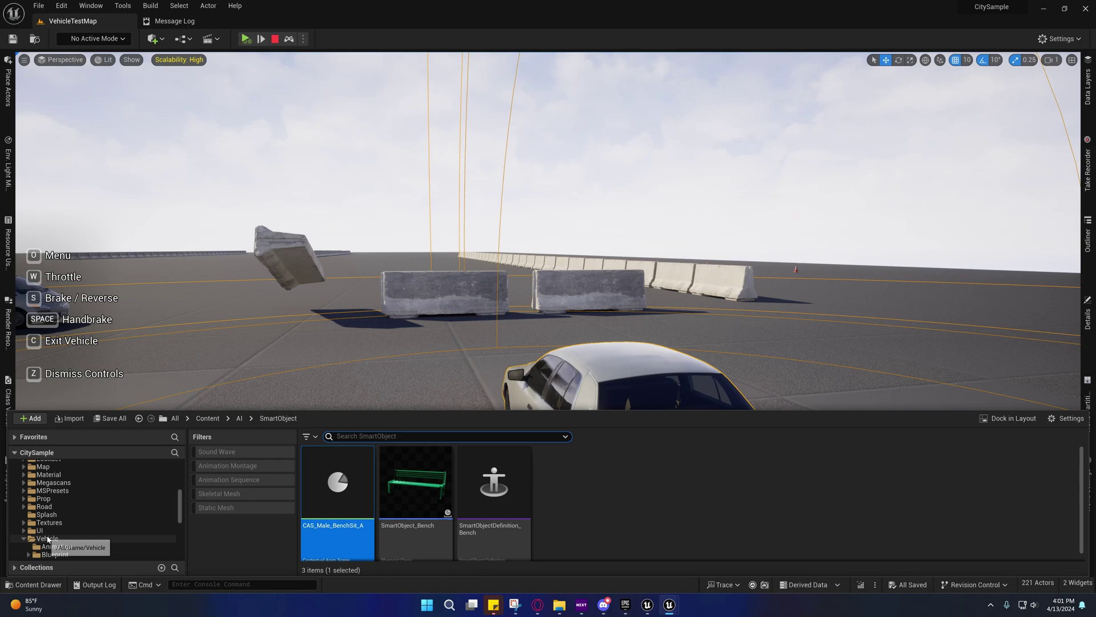
scroll(50, 537, down, 2)
click(50, 532)
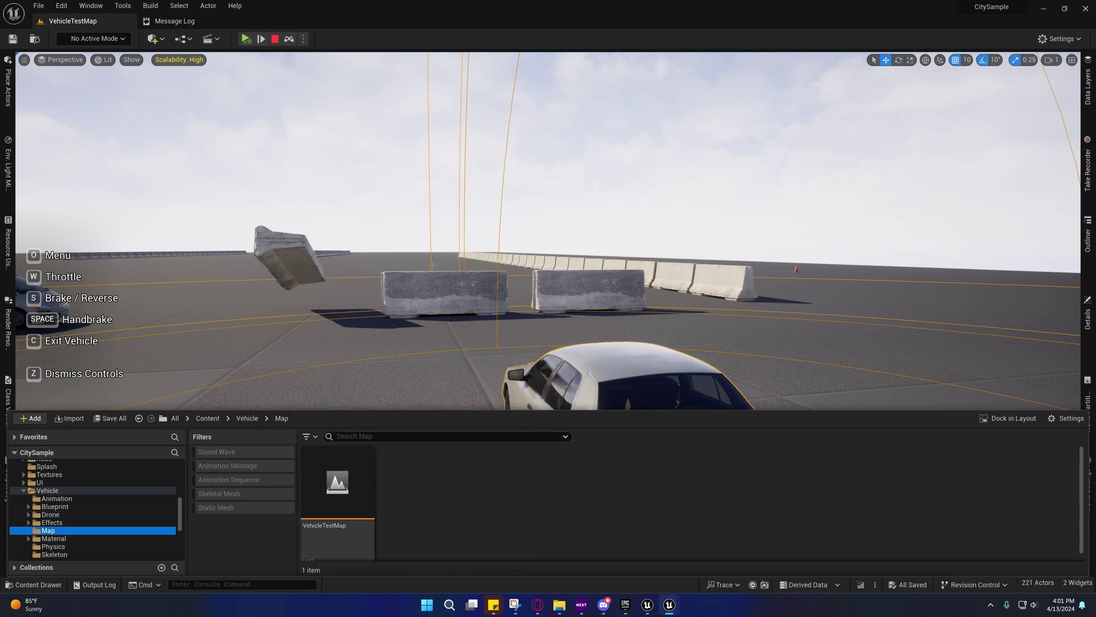
Step: Repossess the player, resume the paused simulation, and get the character out of the car
click(289, 40)
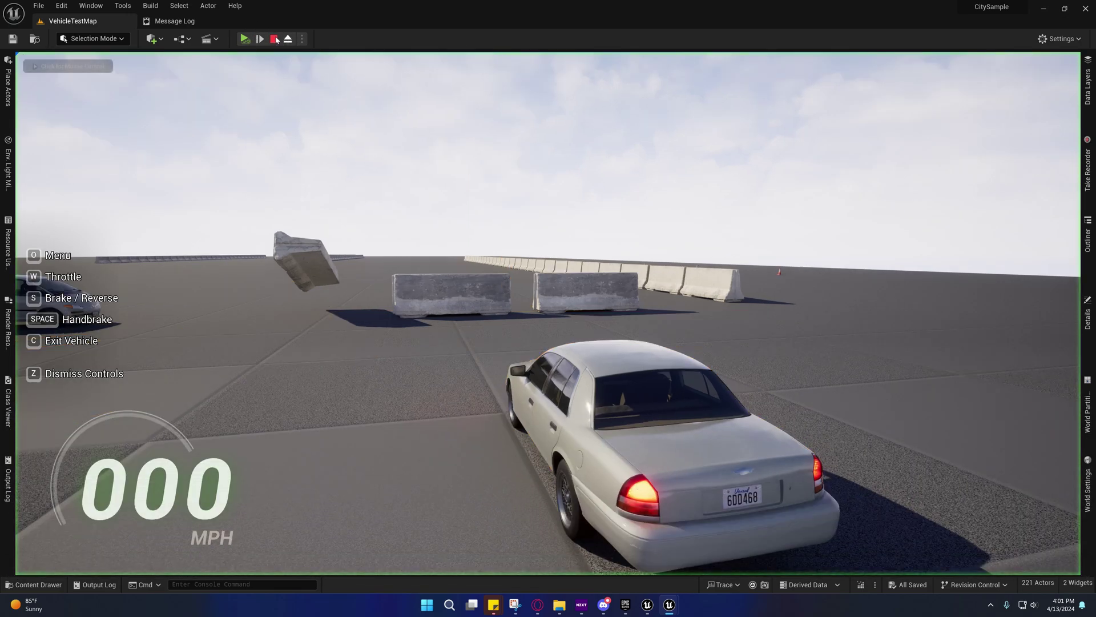
click(245, 39)
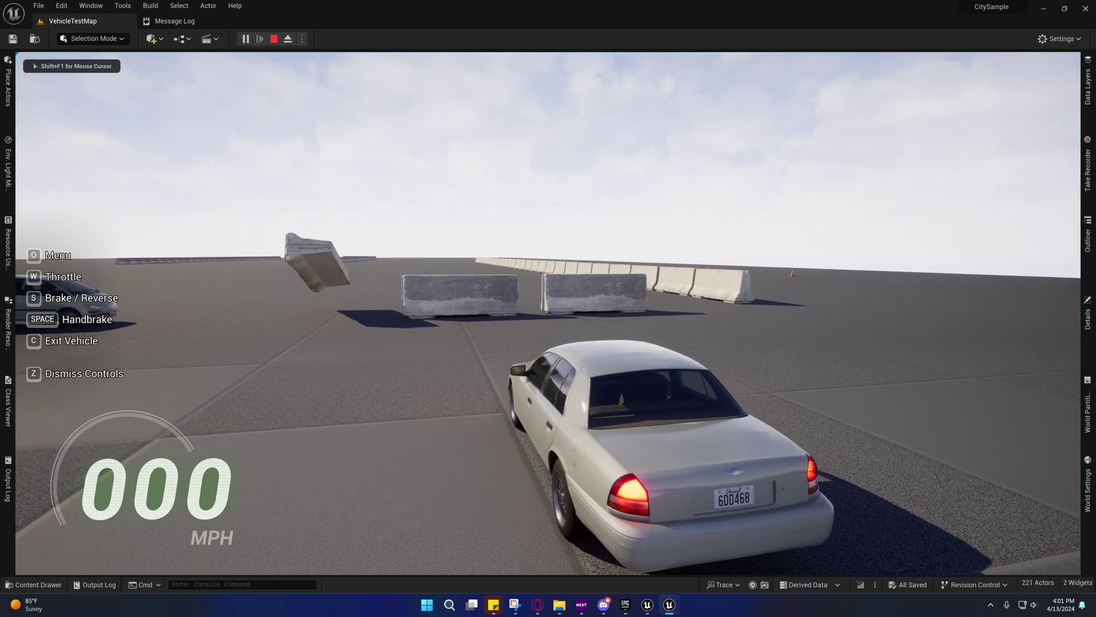
key(c)
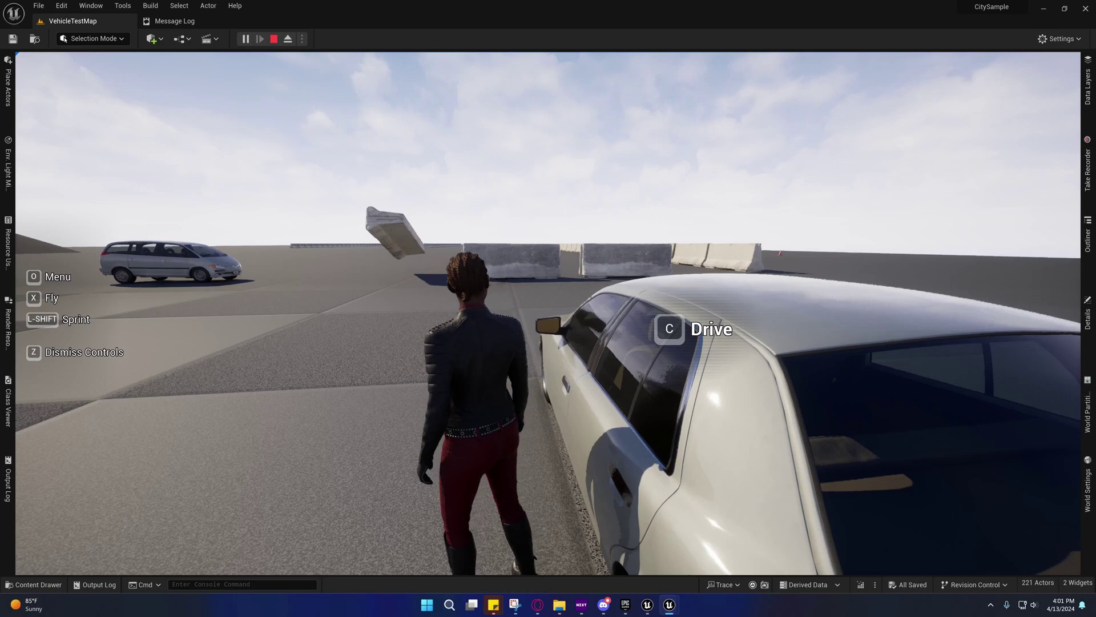
Step: Run the console command "slomo .1" to slow down the running game
key(grave)
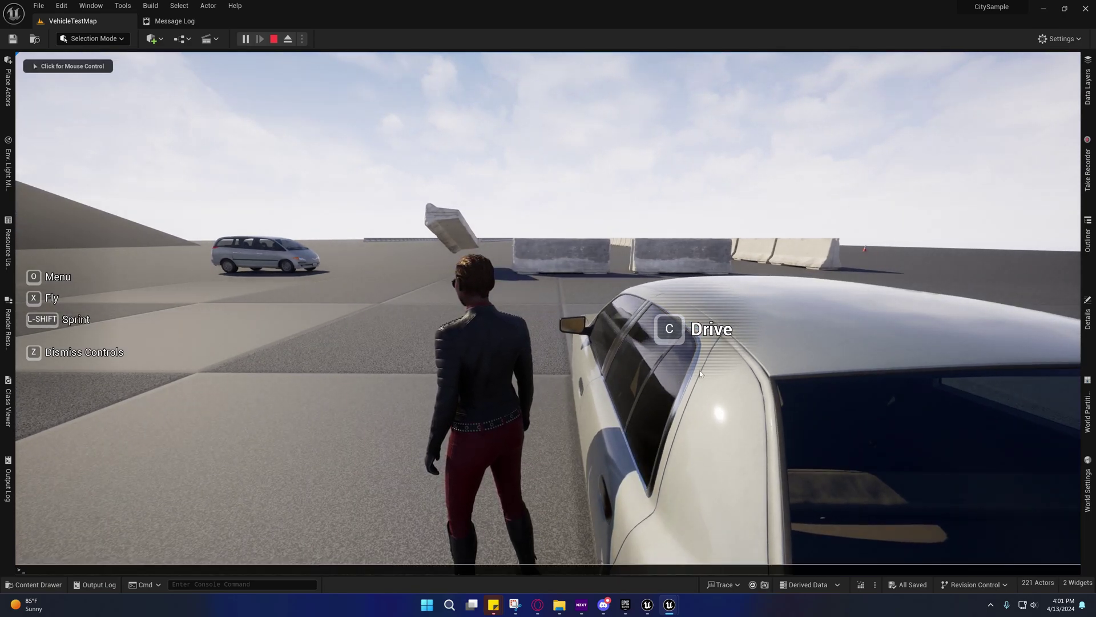
text(slomo)
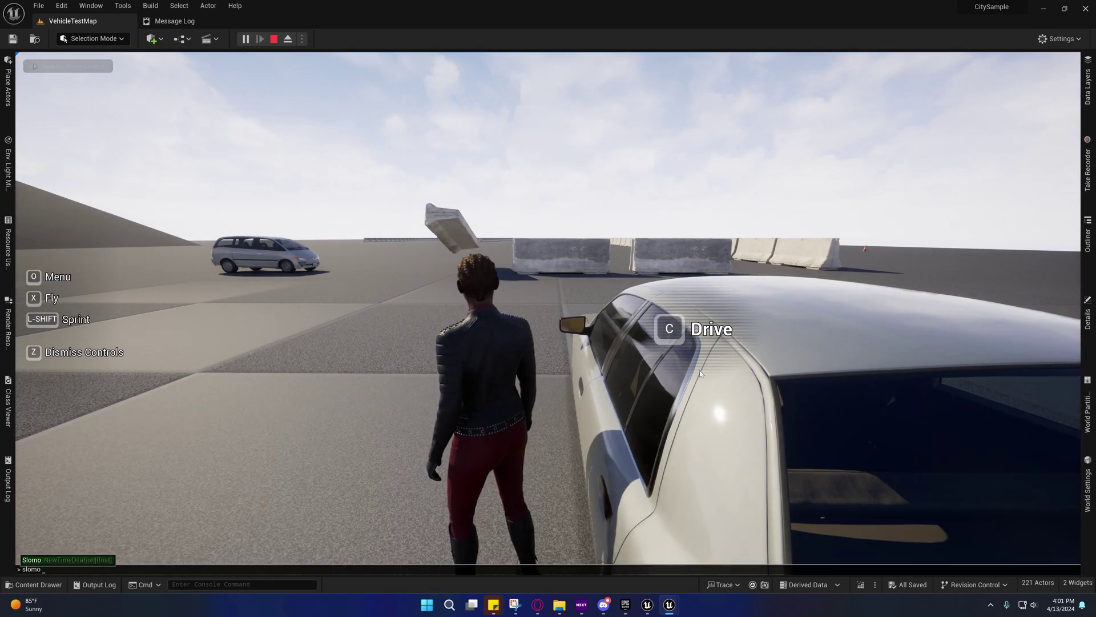
text( 1)
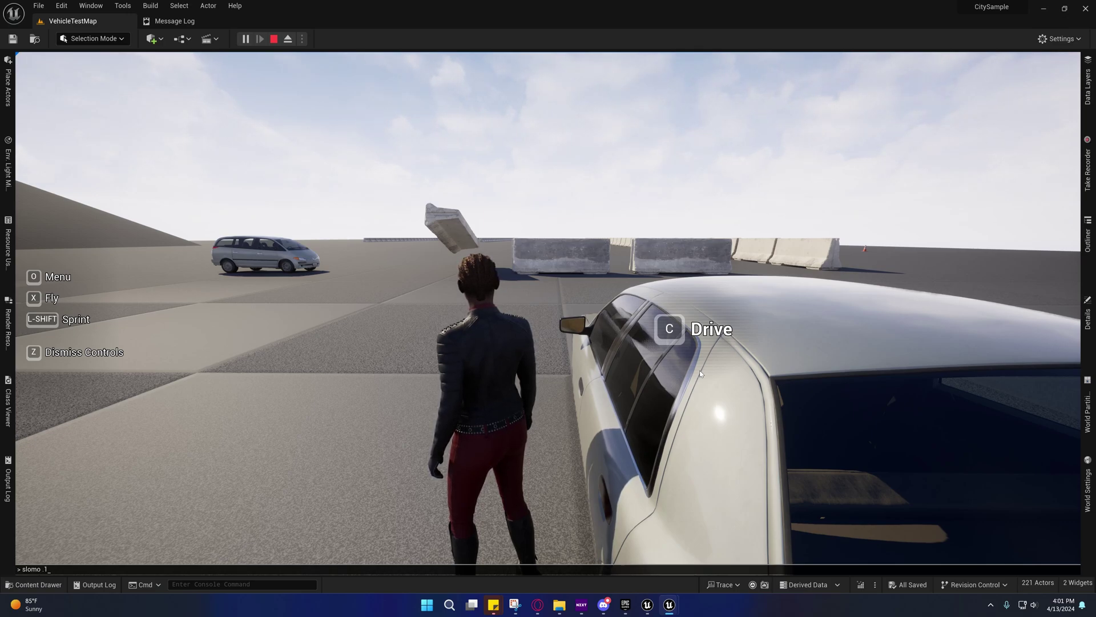
key(Return)
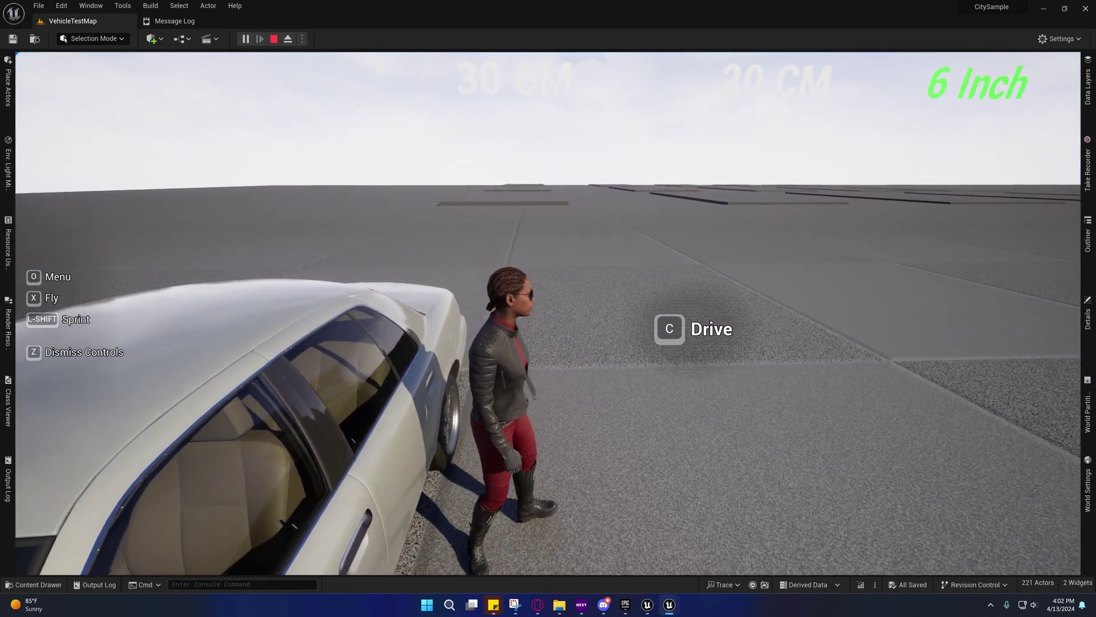
Step: Have the character enter the car, eject to view the entry animation from a free camera, and repossess the player
key(c)
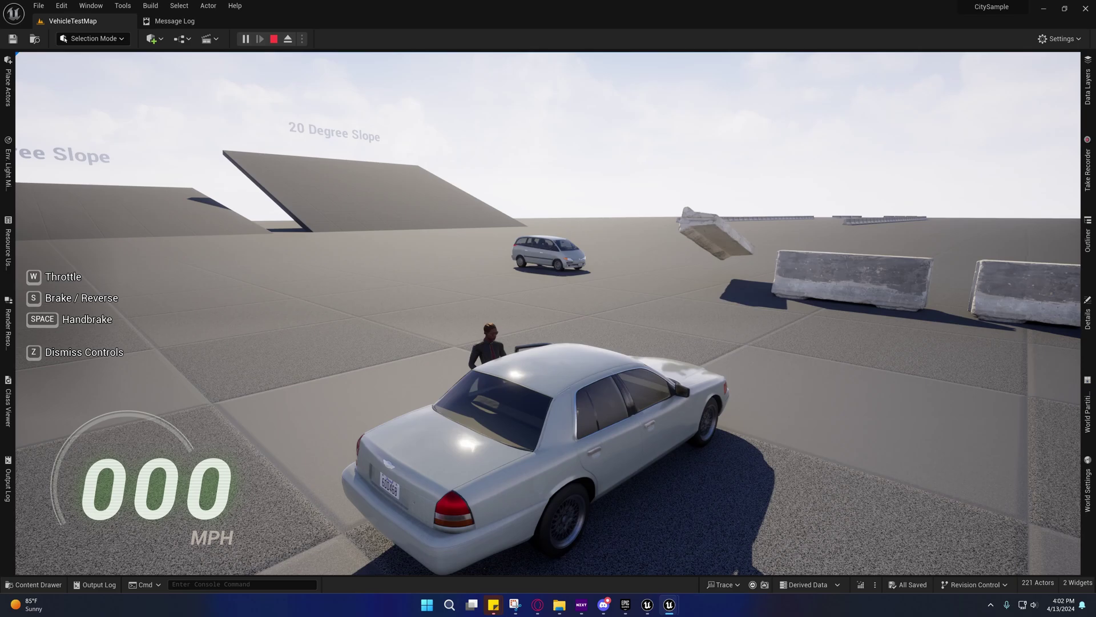
key(shift+F1)
click(287, 38)
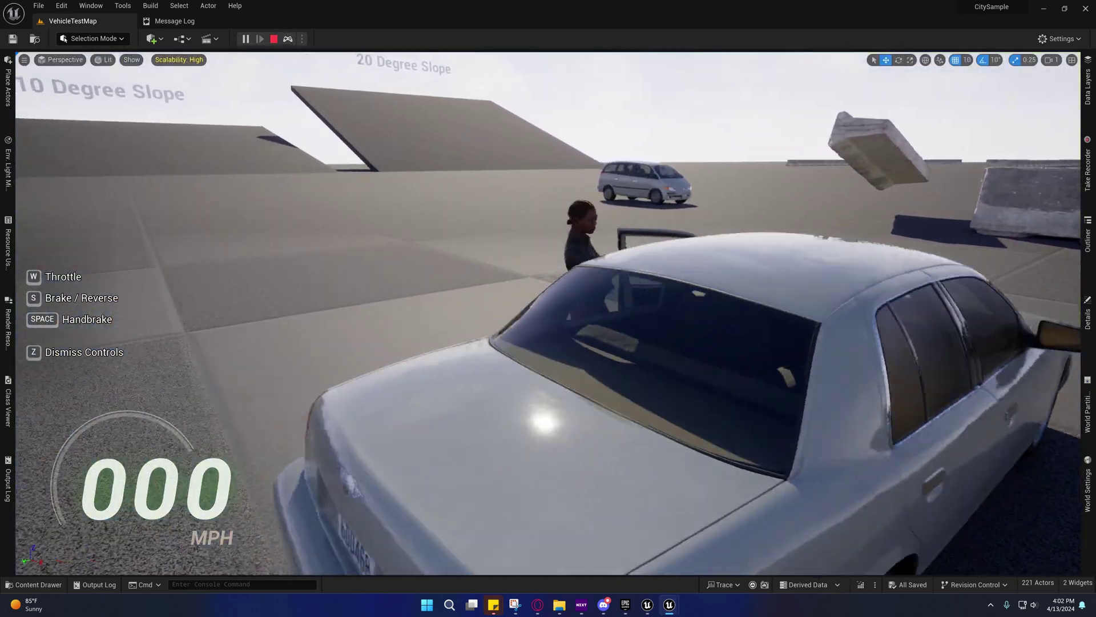
right_drag(278, 68, 278, 68)
key(a)
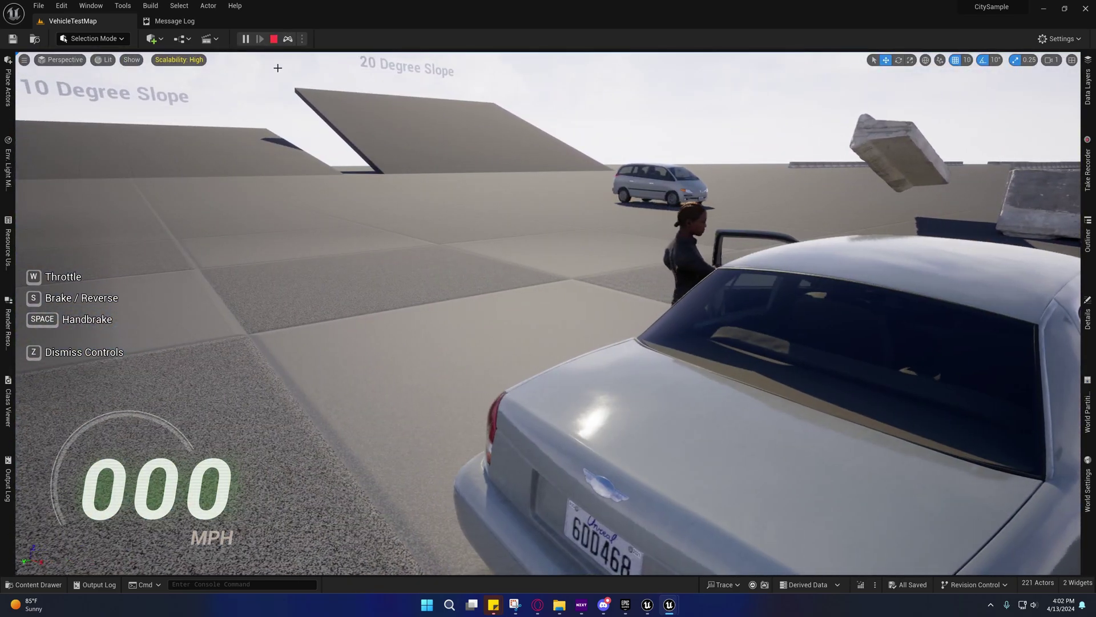
click(287, 40)
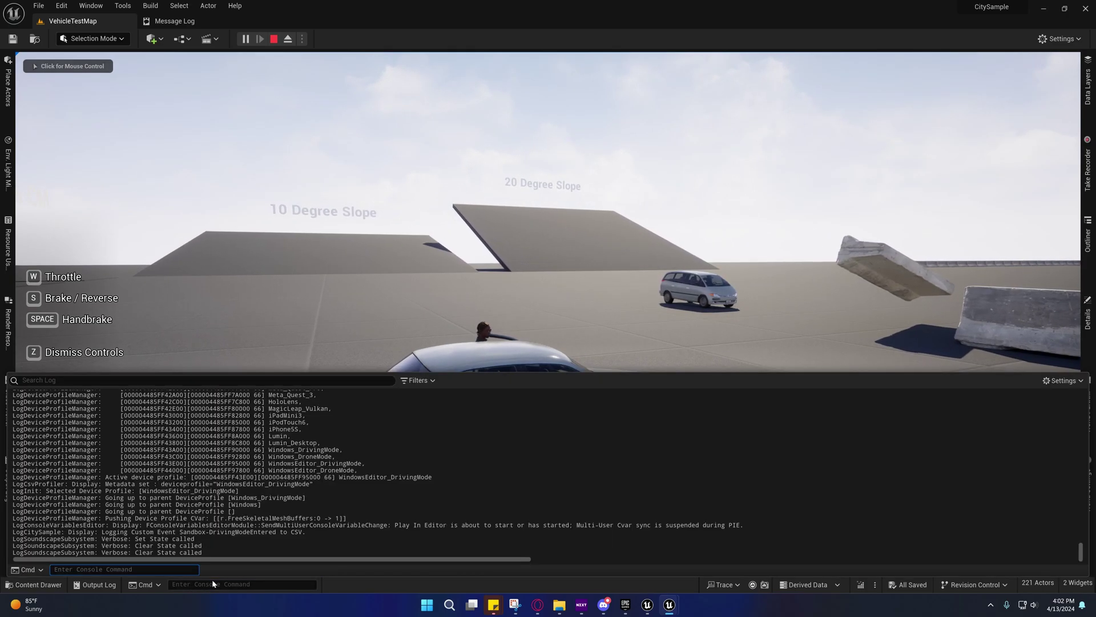
Step: Run the console command "slomo 1" to restore normal game speed, and get the character out of the car again
click(211, 582)
key(grave)
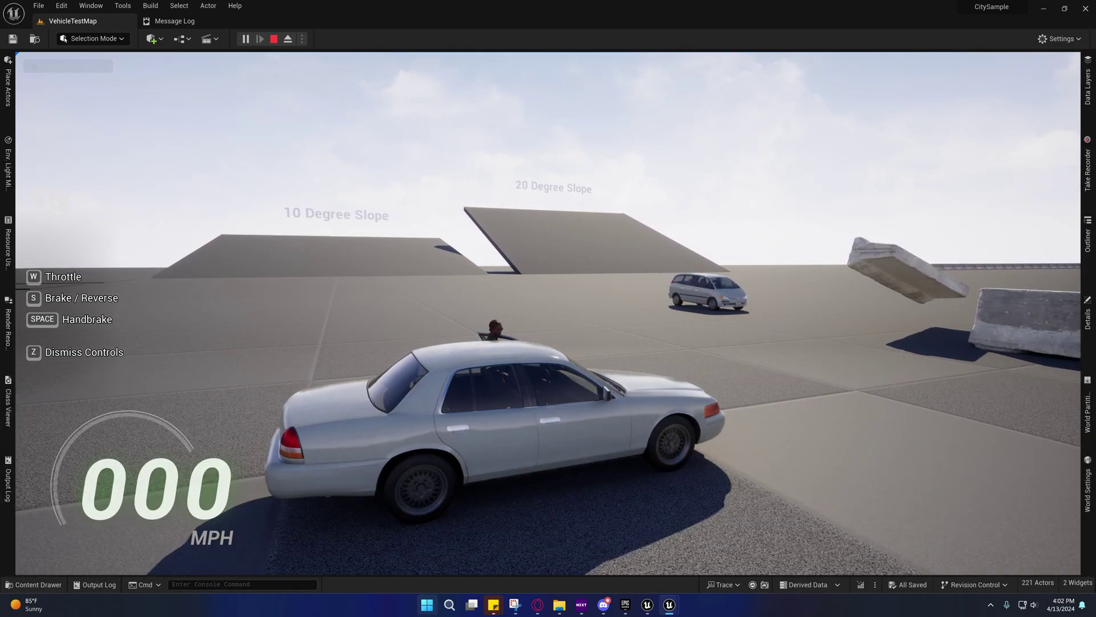
text(sl)
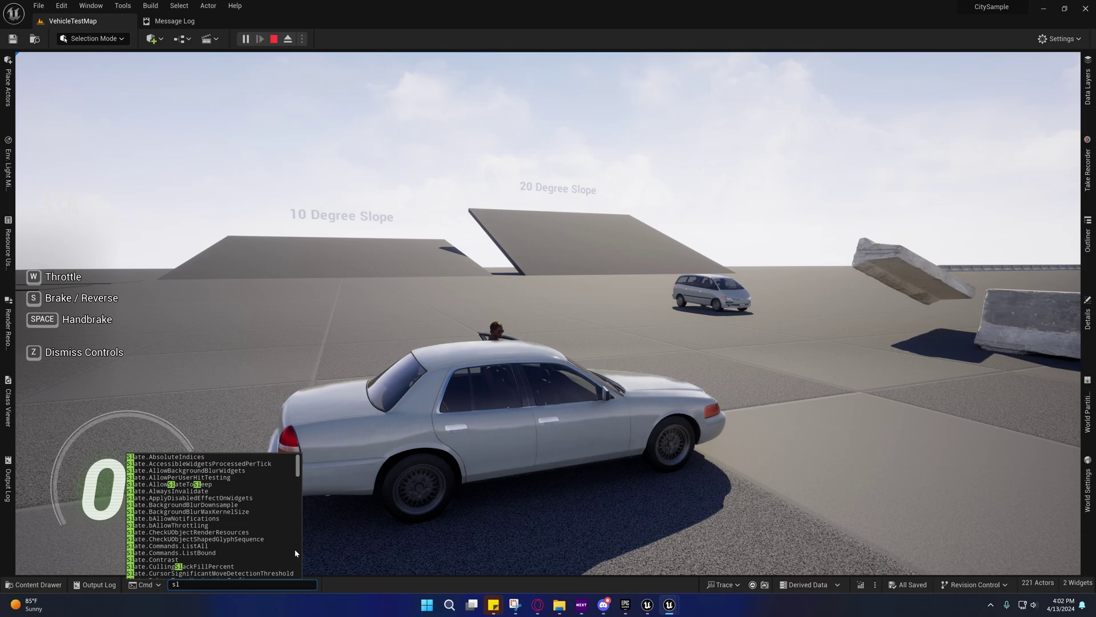
text(omo 1)
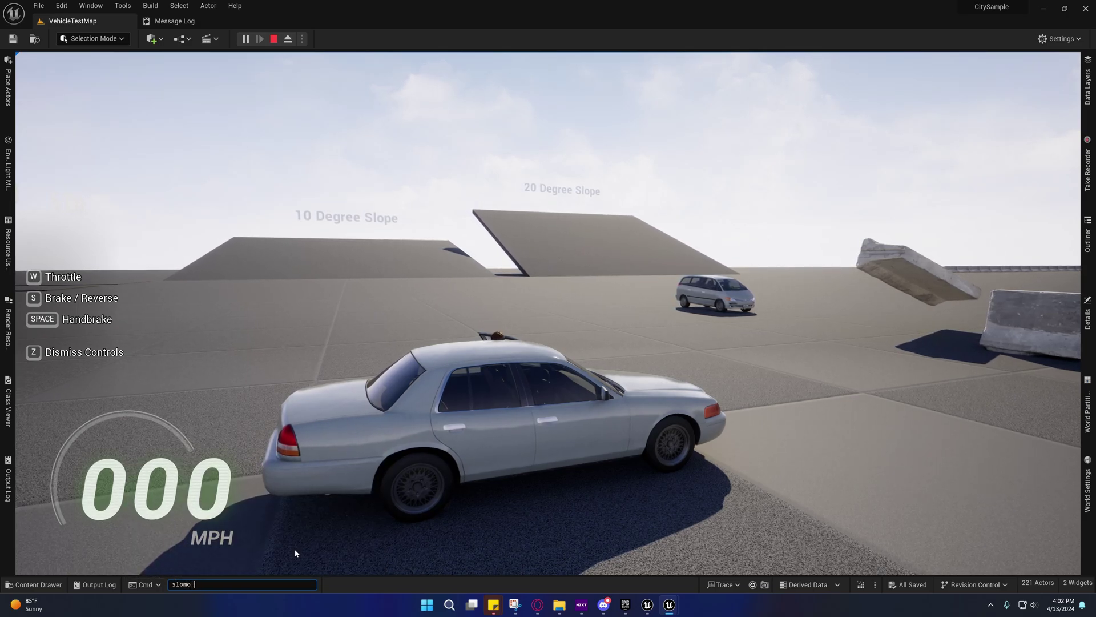
key(Return)
click(295, 552)
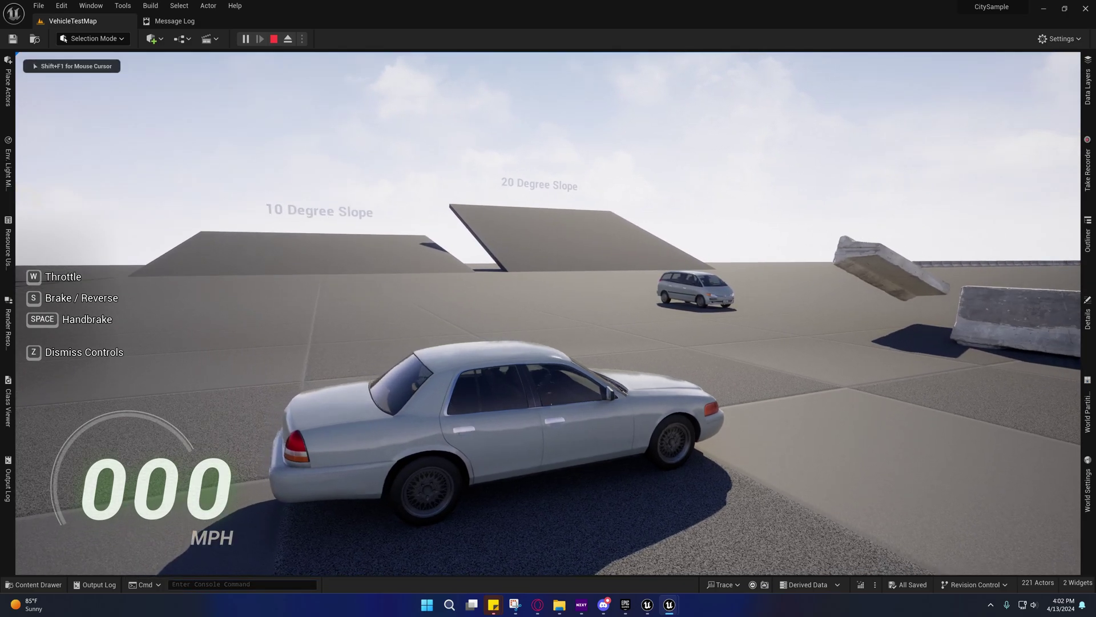
key(c)
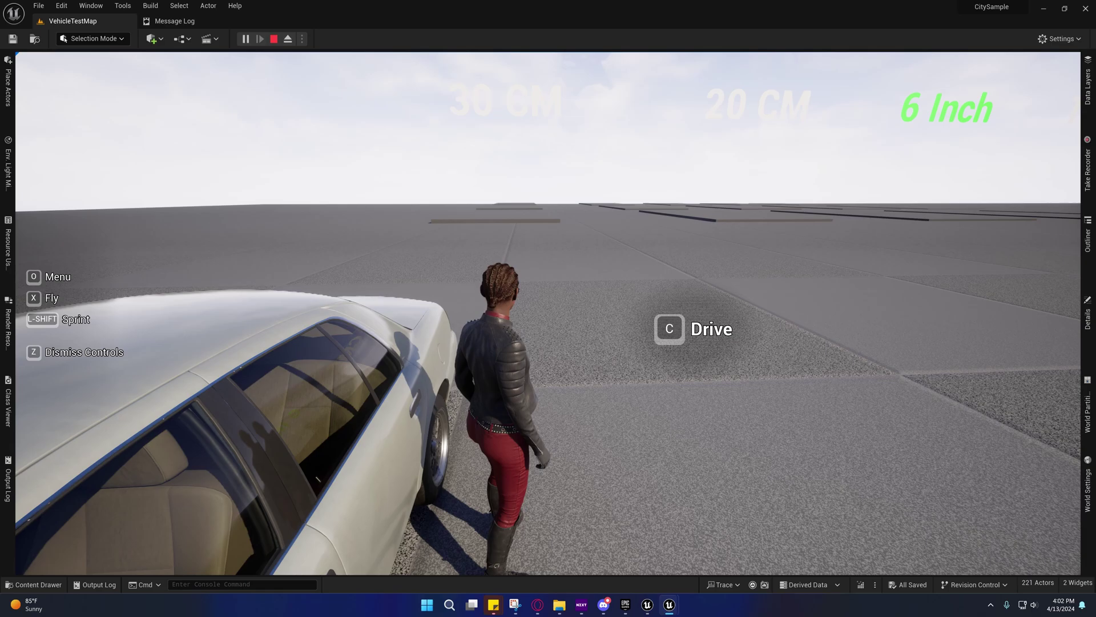
Step: Run the console command "slomo .1" to slow down the running game
key(grave)
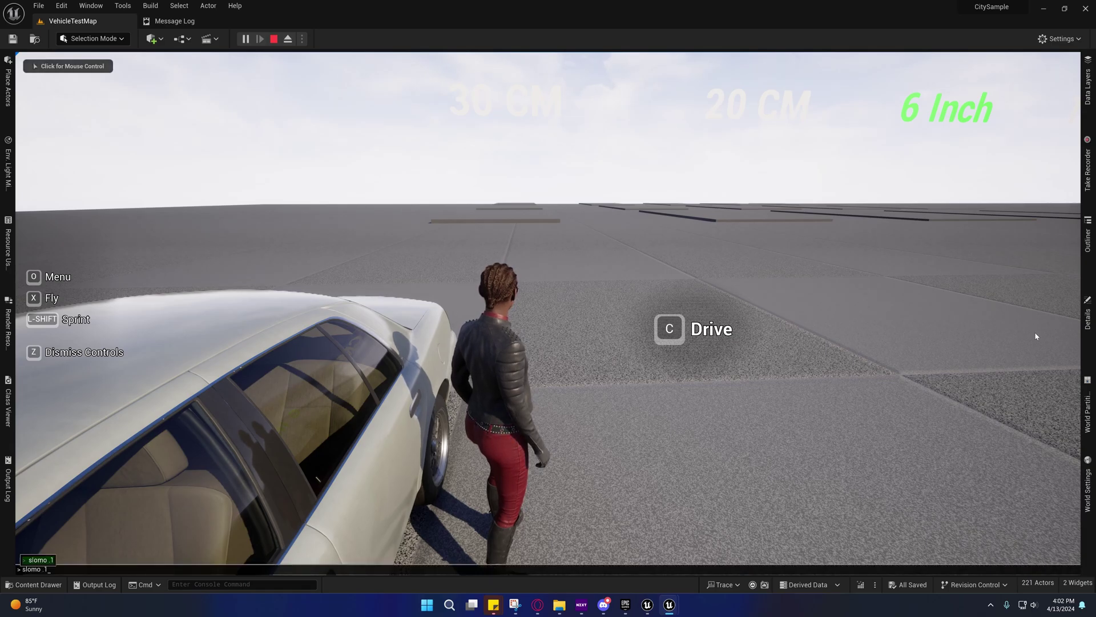
text(slomo 1)
key(Return)
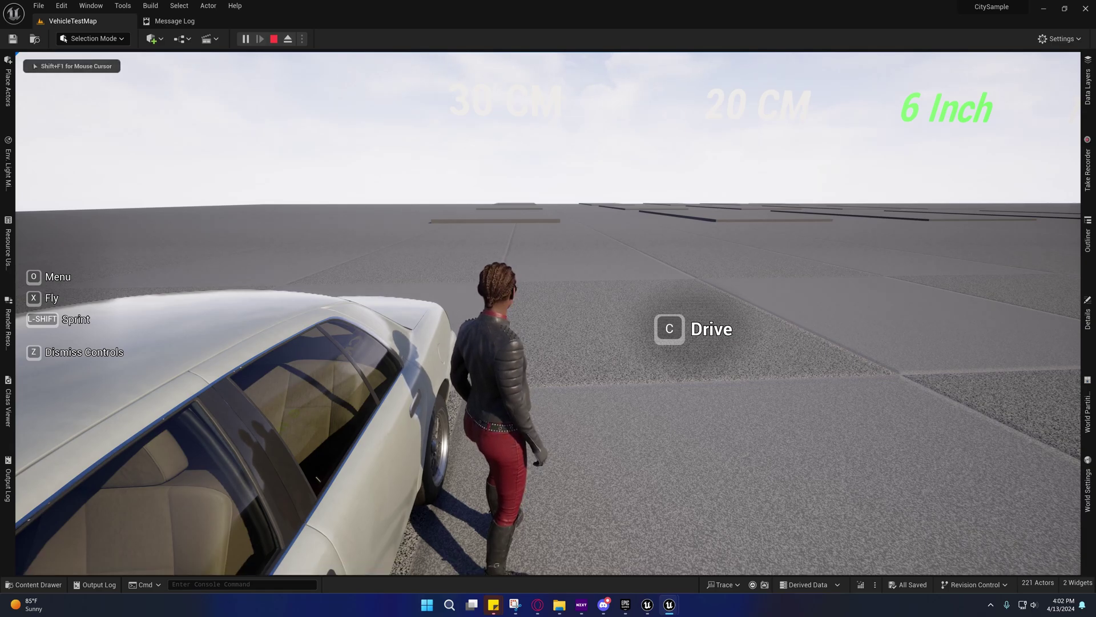
Step: Have the character start entering the car, pause the simulation, and eject to view the moment from a free camera
key(c)
key(shift+F1)
key(Pause)
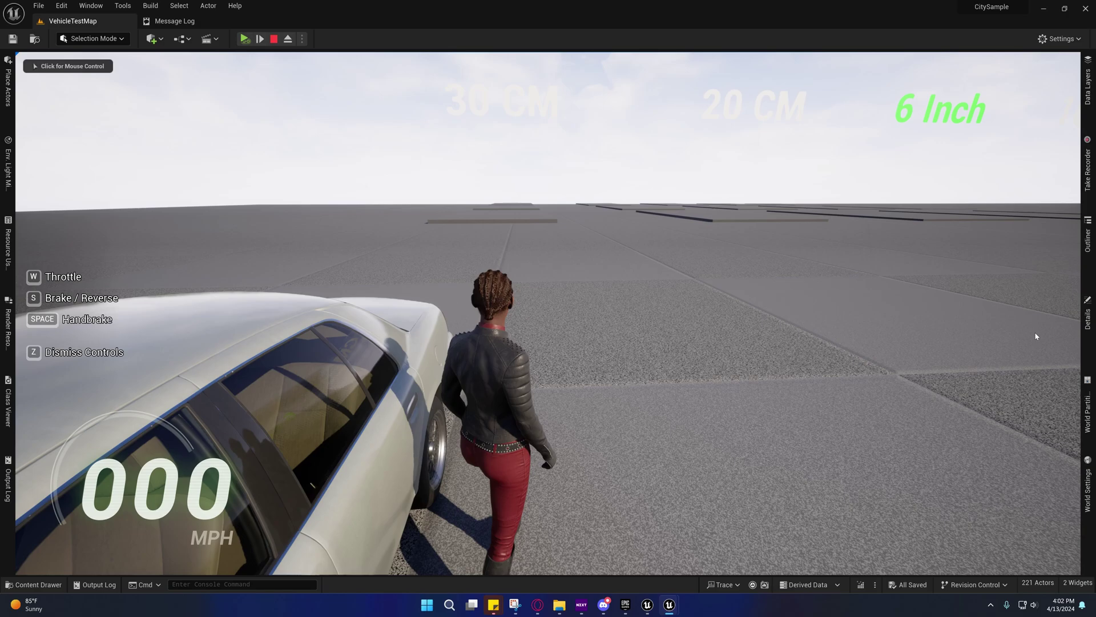
click(288, 38)
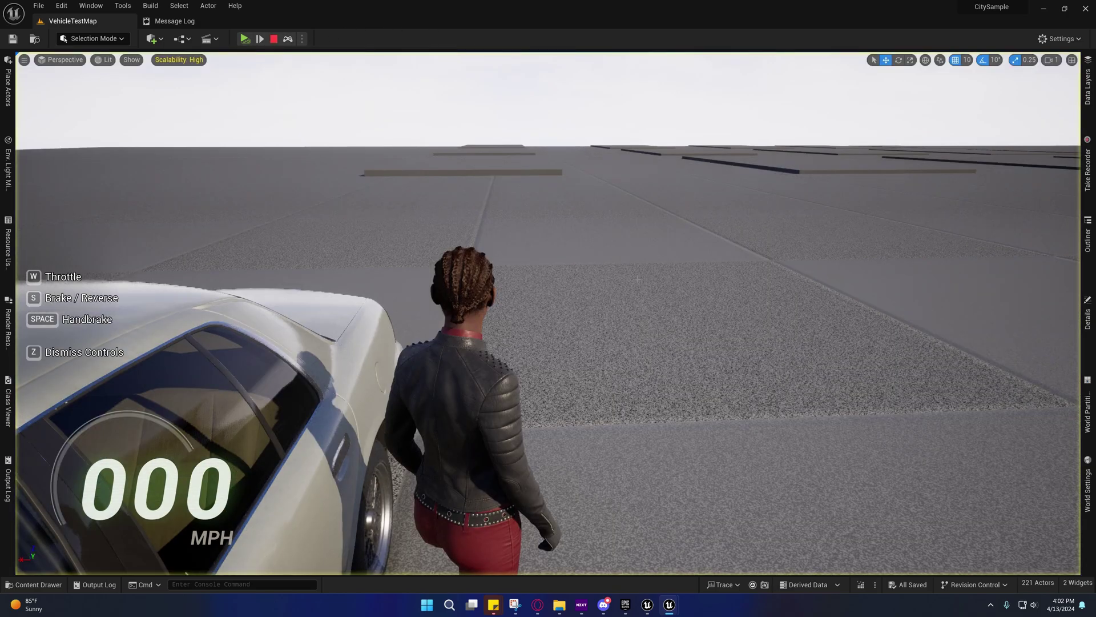
key(d)
right_drag(513, 274, 251, 292)
key(d)
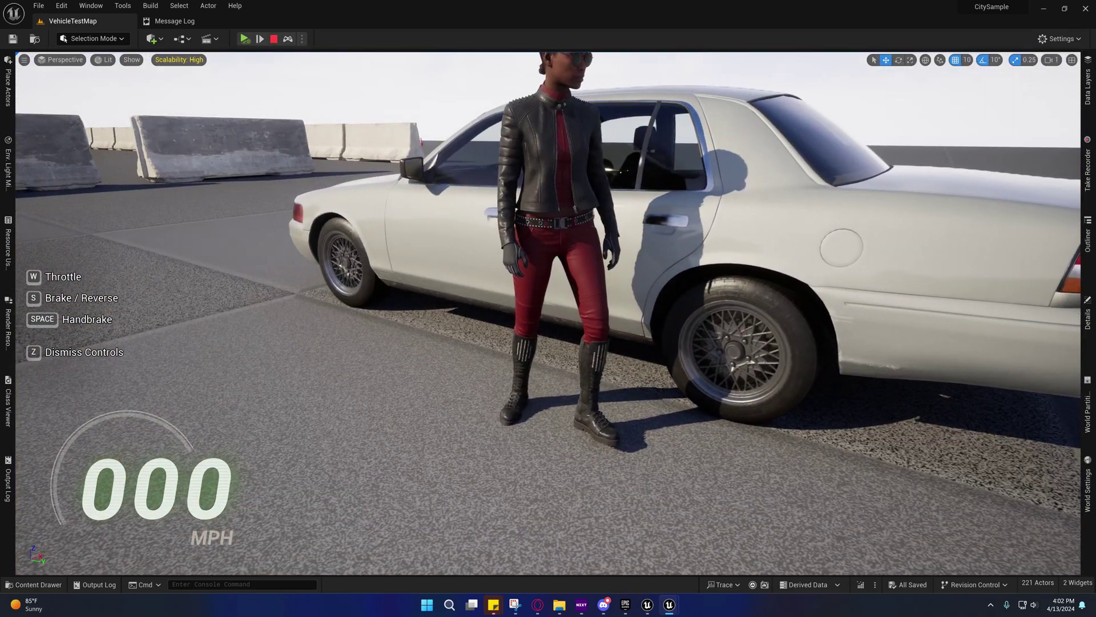
Step: Repossess and eject again to examine the car entry up close from a free camera, and stop the play session
click(288, 39)
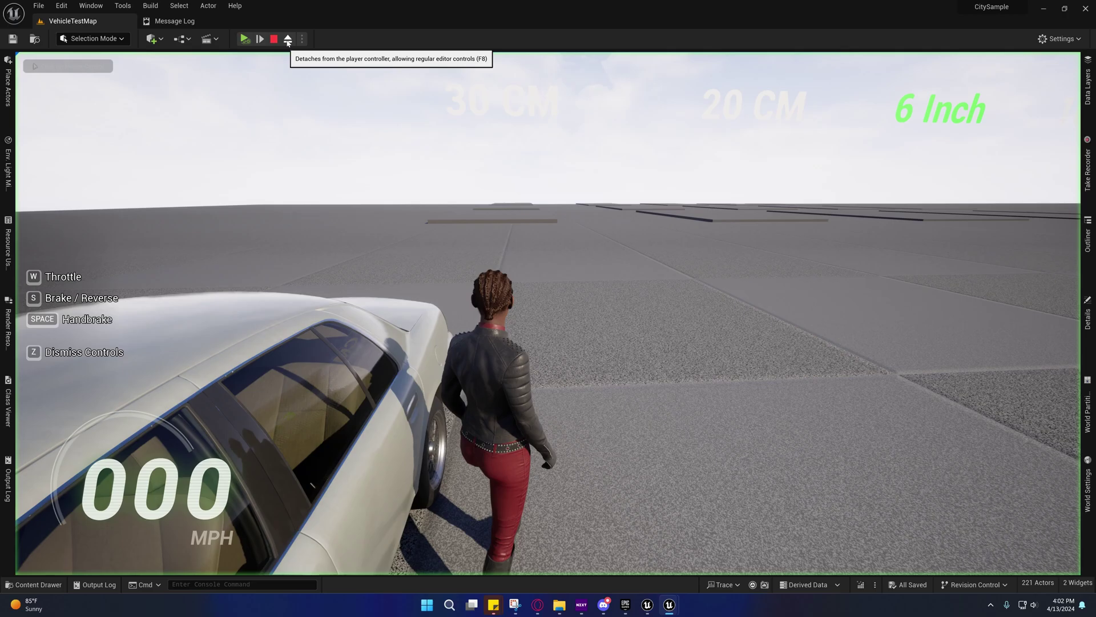
click(288, 39)
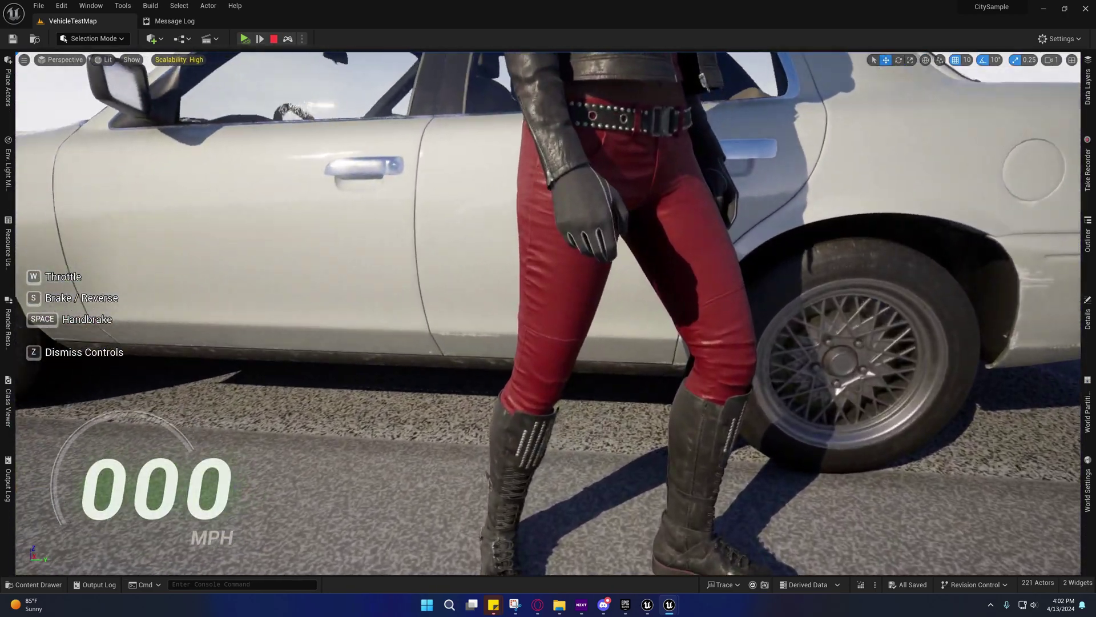
right_drag(379, 106, 366, 106)
key(s)
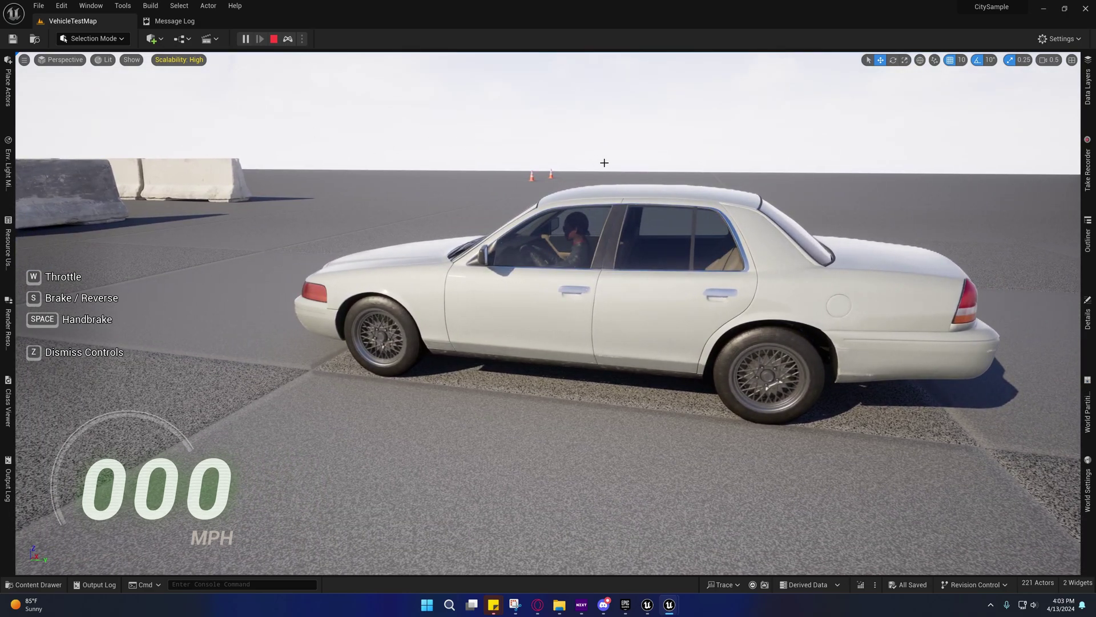
click(274, 39)
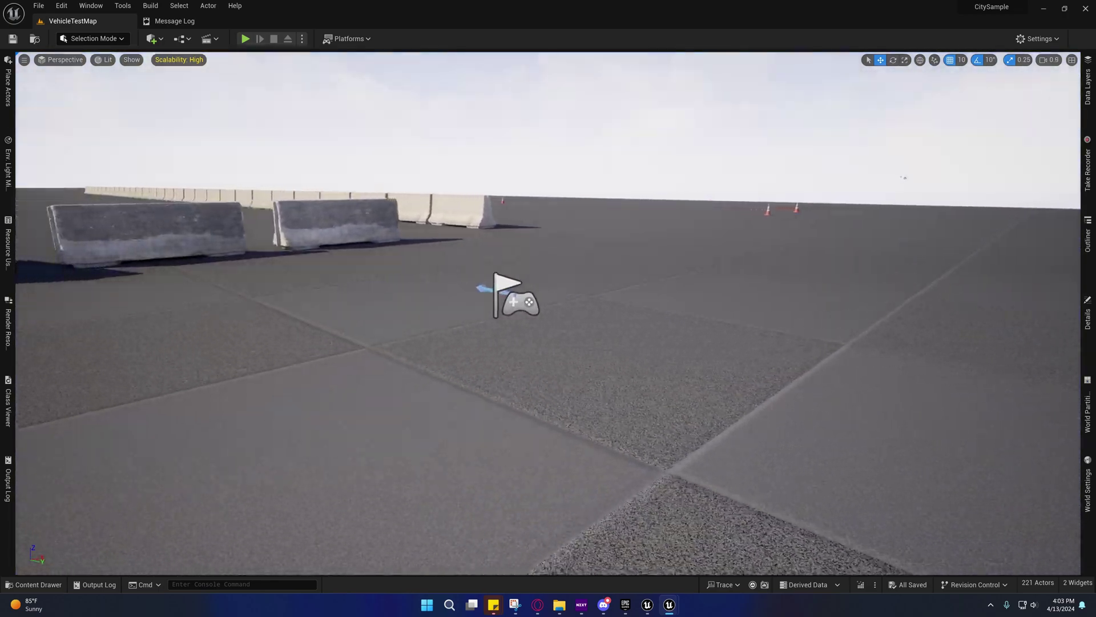
right_drag(548, 308, 588, 300)
key(s)
scroll(594, 300, up, 5)
key(w)
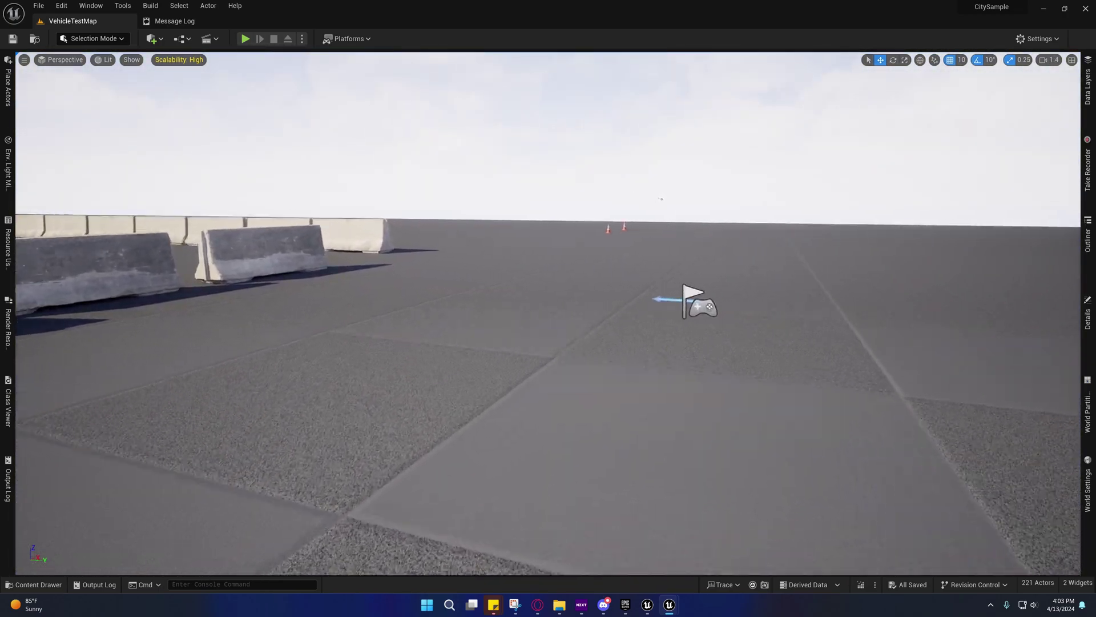
scroll(588, 300, down, 4)
key(s)
key(d)
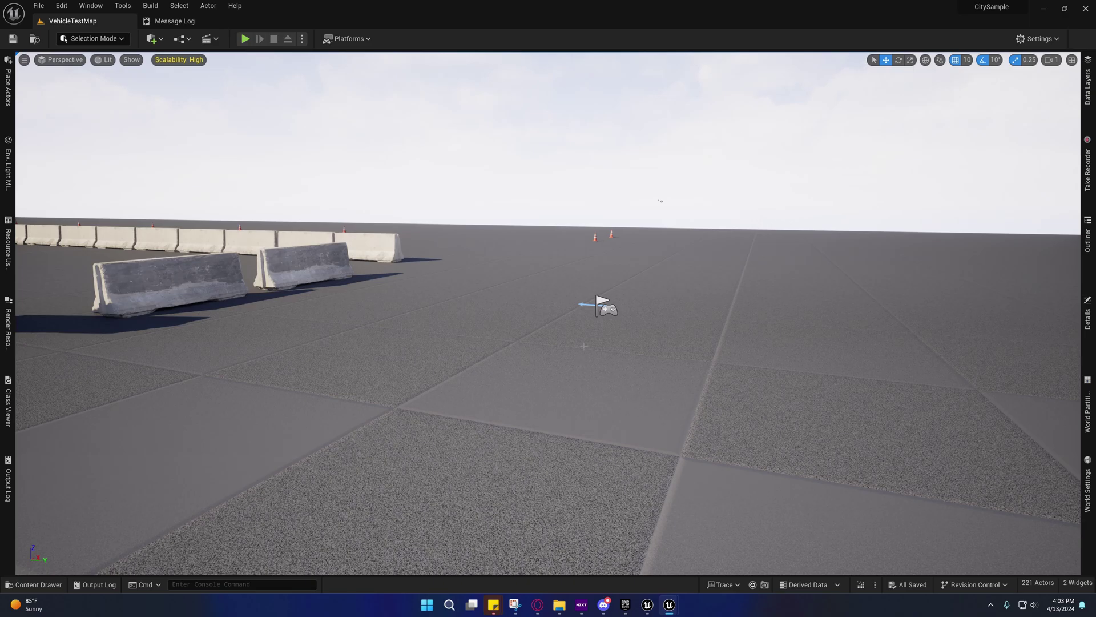
right_drag(548, 309, 531, 308)
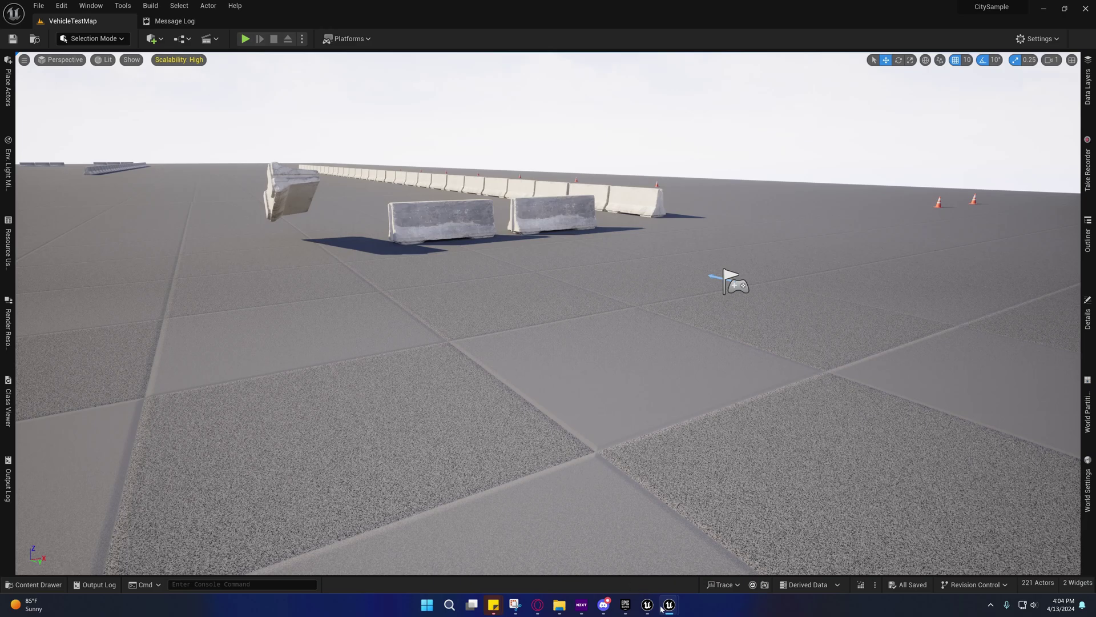
mouse_move(661, 609)
click(609, 538)
scroll(584, 507, down, 5)
right_drag(583, 507, 583, 506)
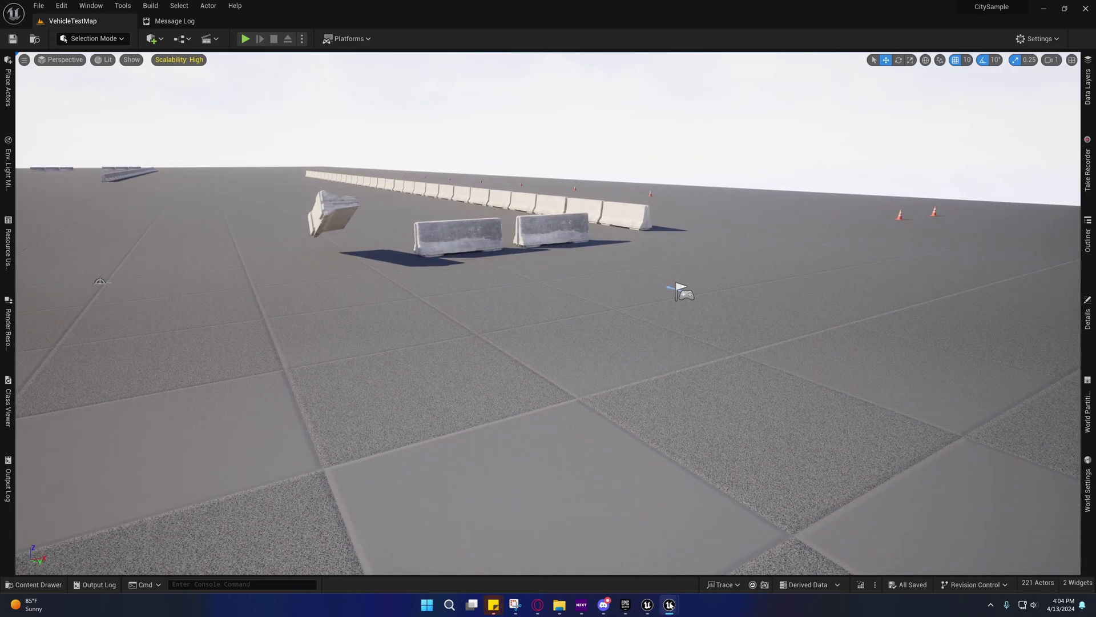
mouse_move(671, 606)
click(685, 553)
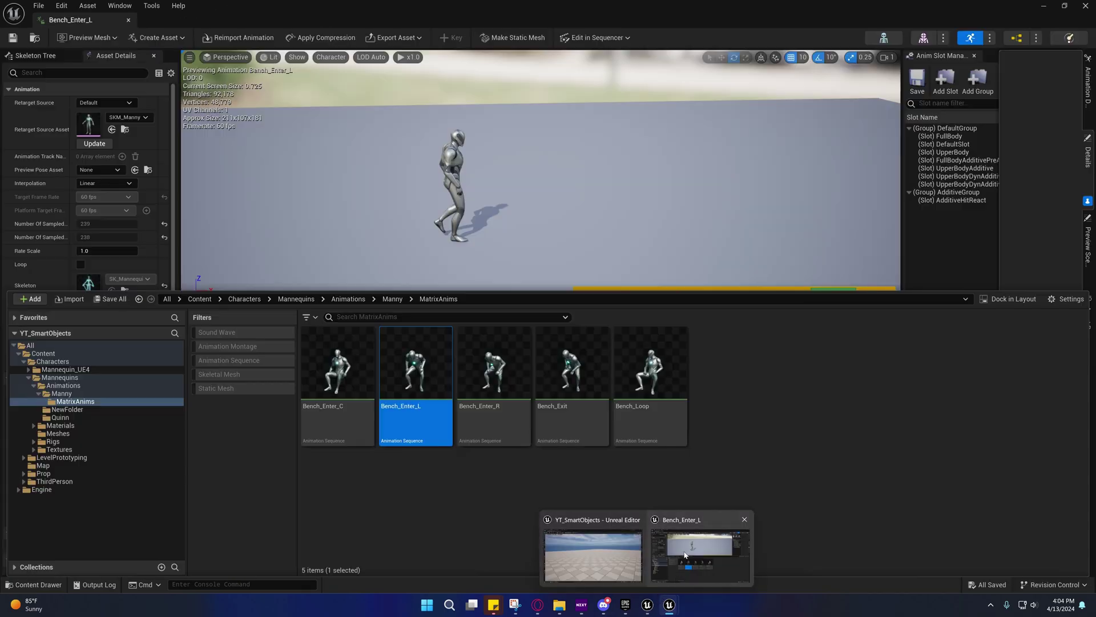
click(670, 604)
mouse_move(655, 610)
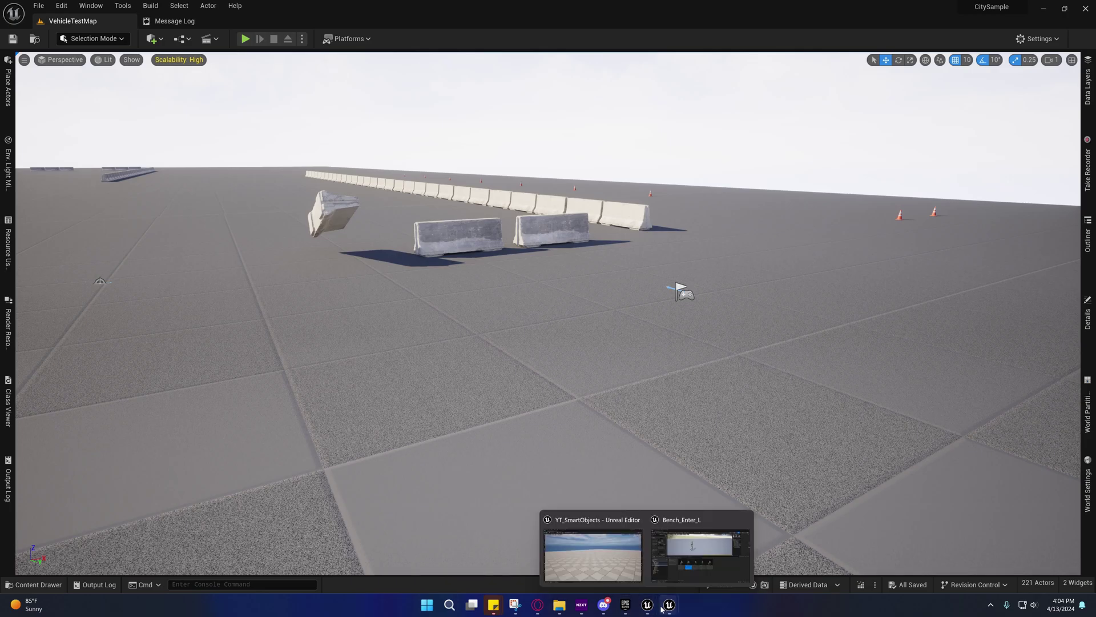
Step: Switch to the Epic Games Launcher and open the 5.3 version of the Dichonics project from the library
click(626, 604)
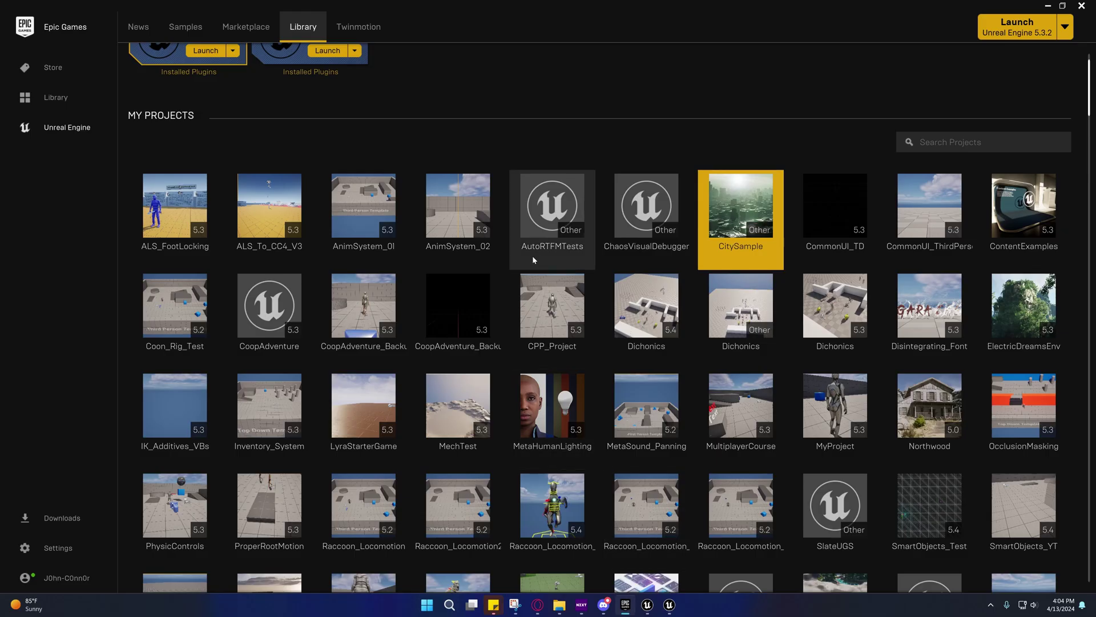
scroll(742, 308, down, 1)
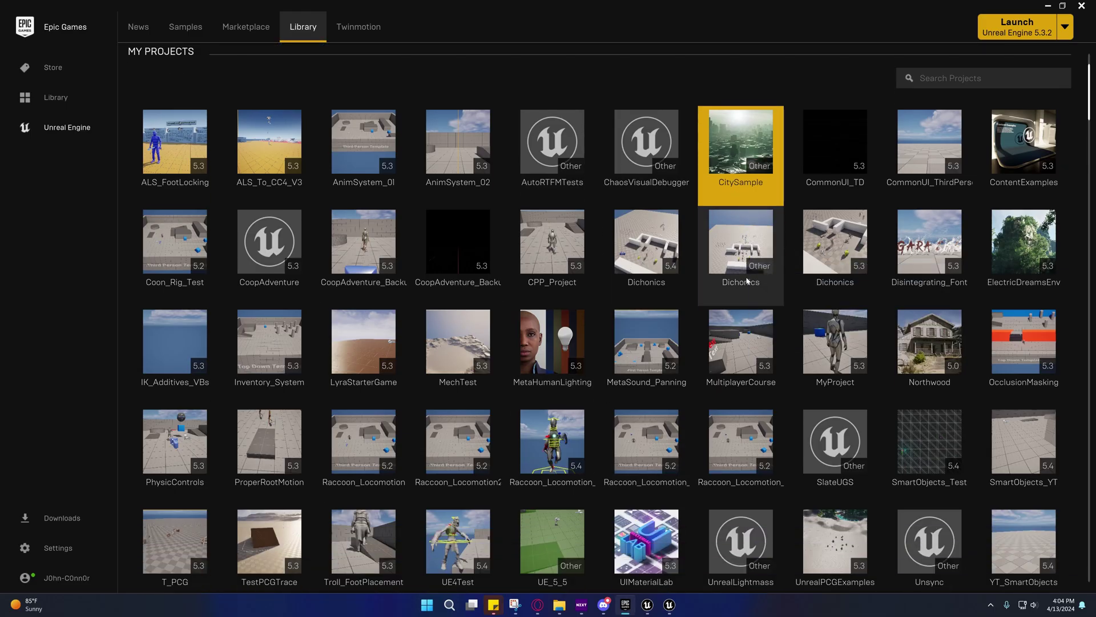
double_click(844, 255)
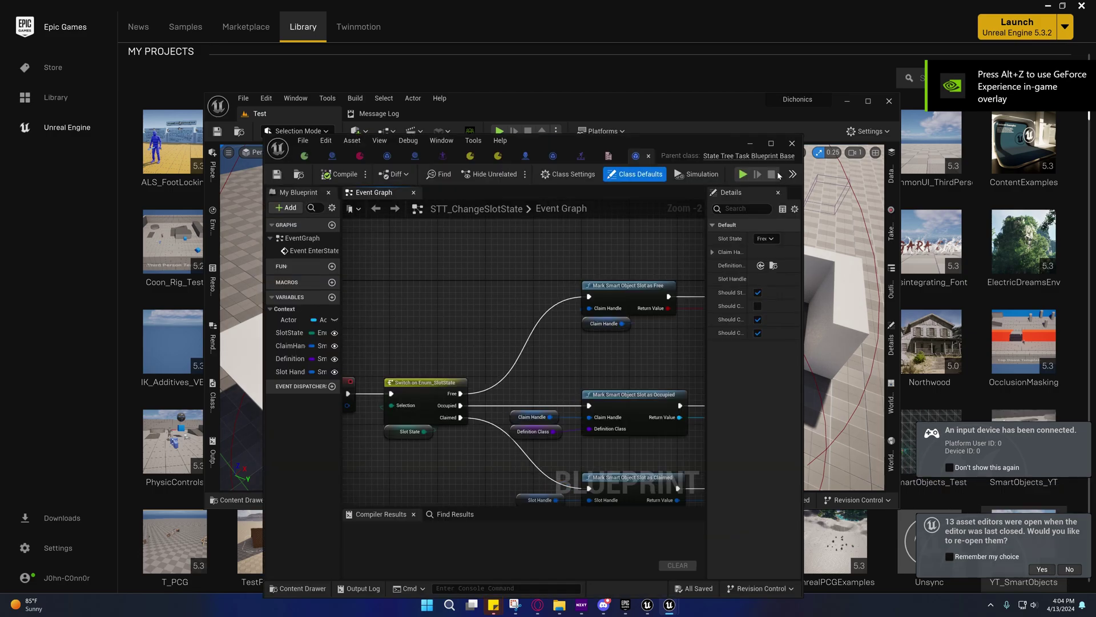
Step: Minimize the blueprint and Content Browser windows and maximize the level editor
click(750, 144)
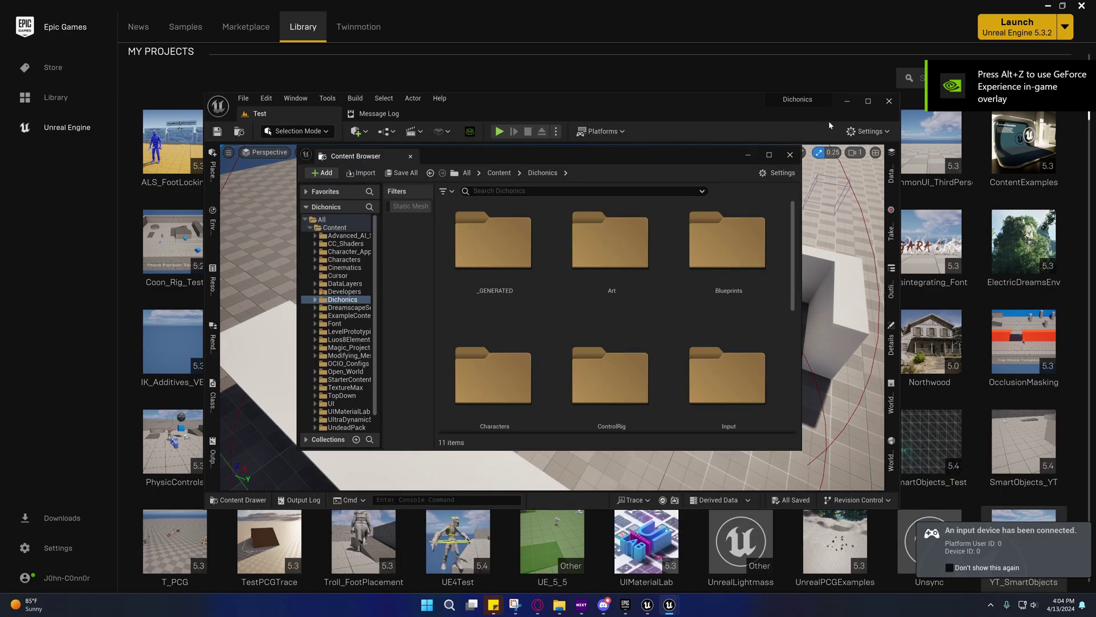
click(868, 101)
click(747, 157)
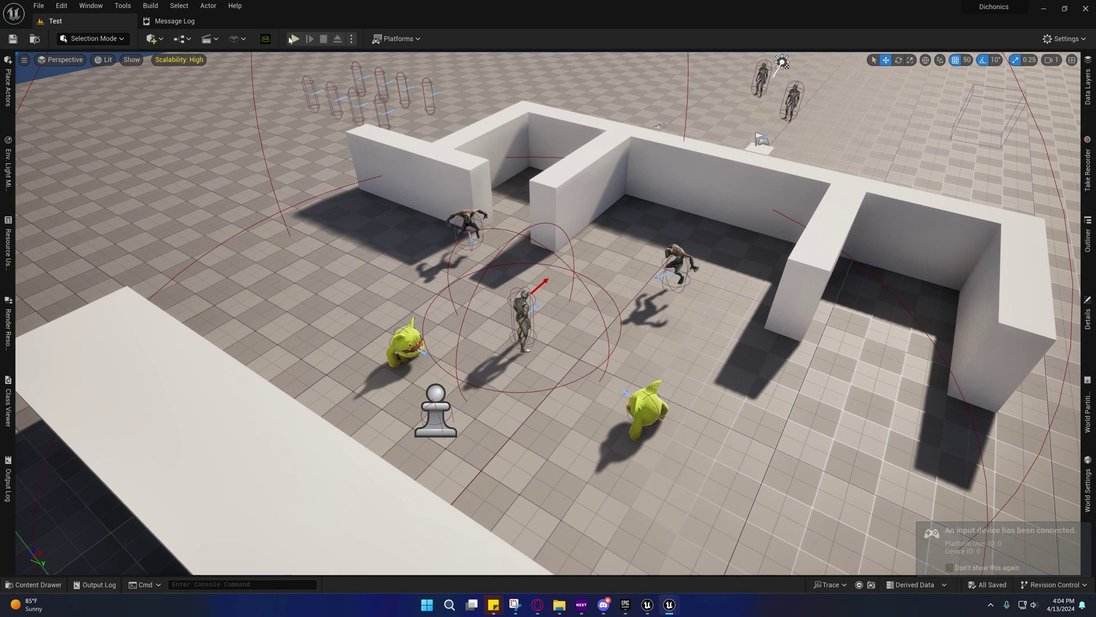
right_drag(725, 279, 676, 295)
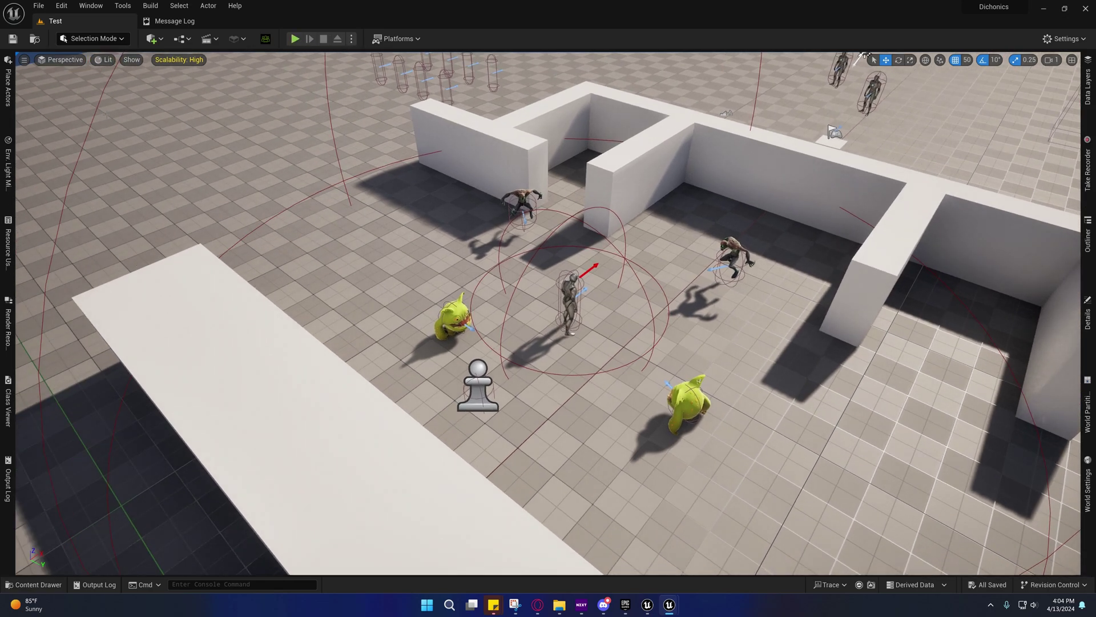
Step: Open the Test_NPC level from the Dichonics folder and minimize the Content Browser
click(33, 37)
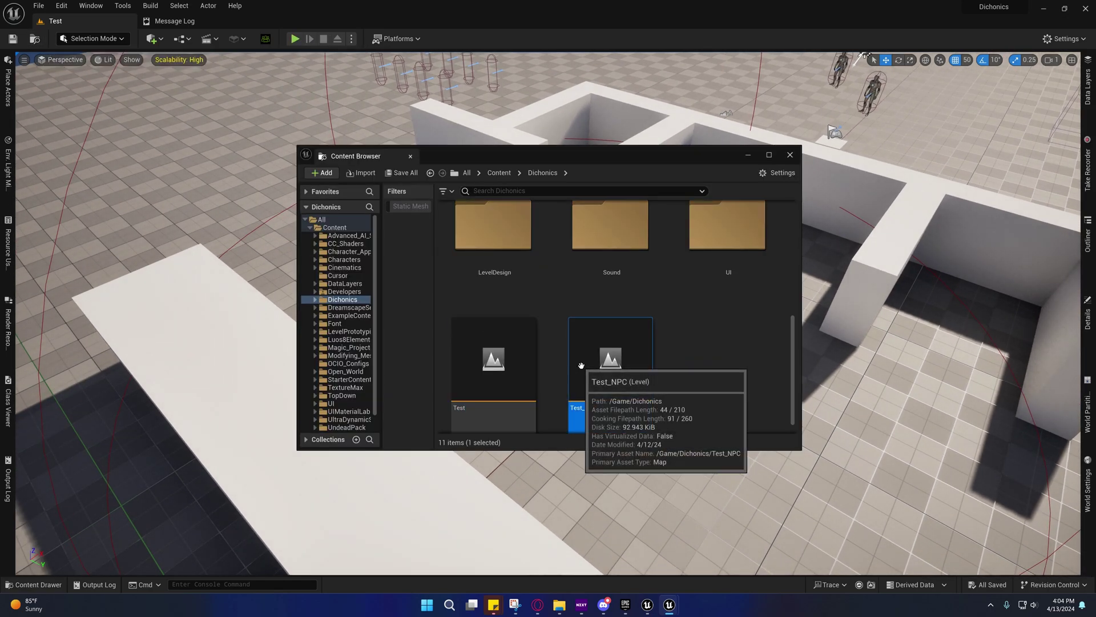
double_click(582, 361)
click(746, 156)
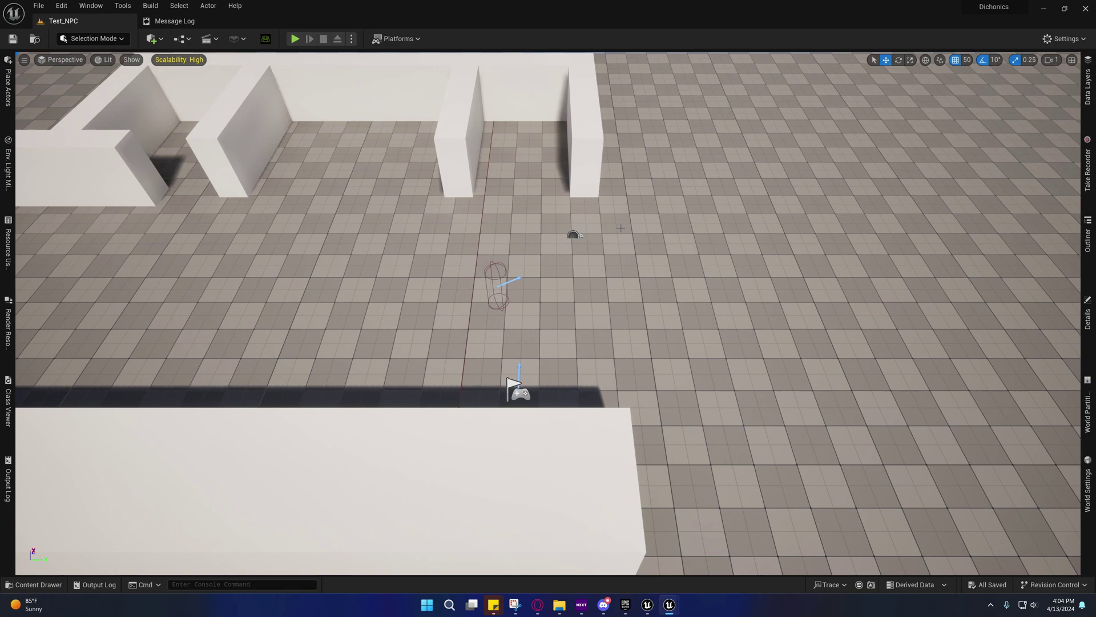
Step: Browse to the blueprint asset of the chat zone placed in the level and open the neighbouring Bench smart object folder
right_drag(532, 264, 492, 254)
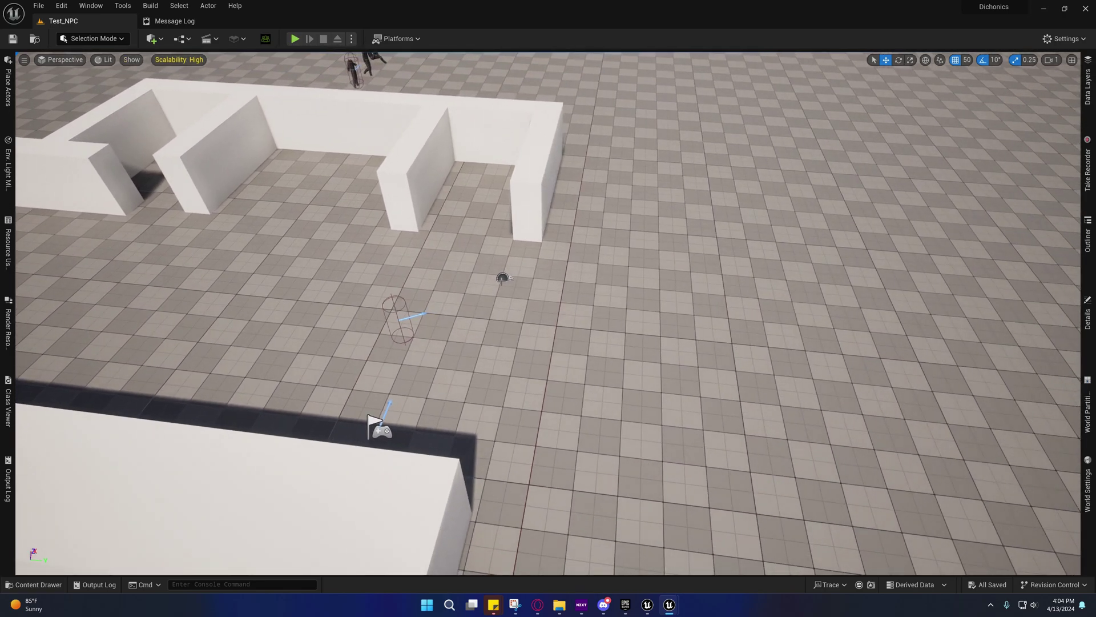
right_drag(507, 299, 501, 293)
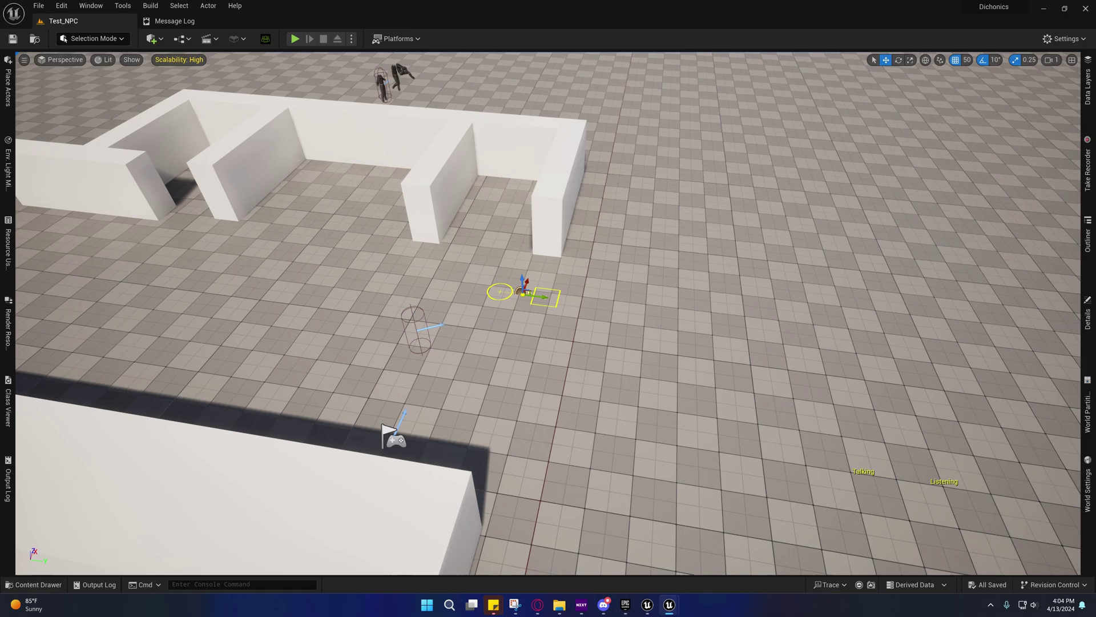
right_drag(522, 293, 523, 294)
right_click(521, 290)
click(548, 311)
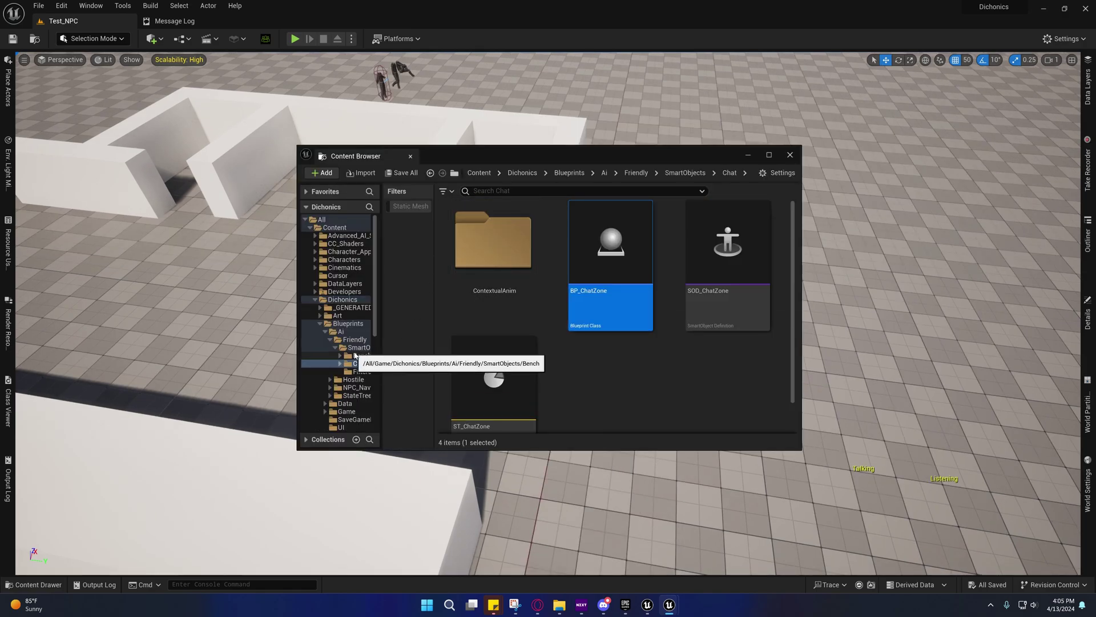
drag(381, 344, 430, 345)
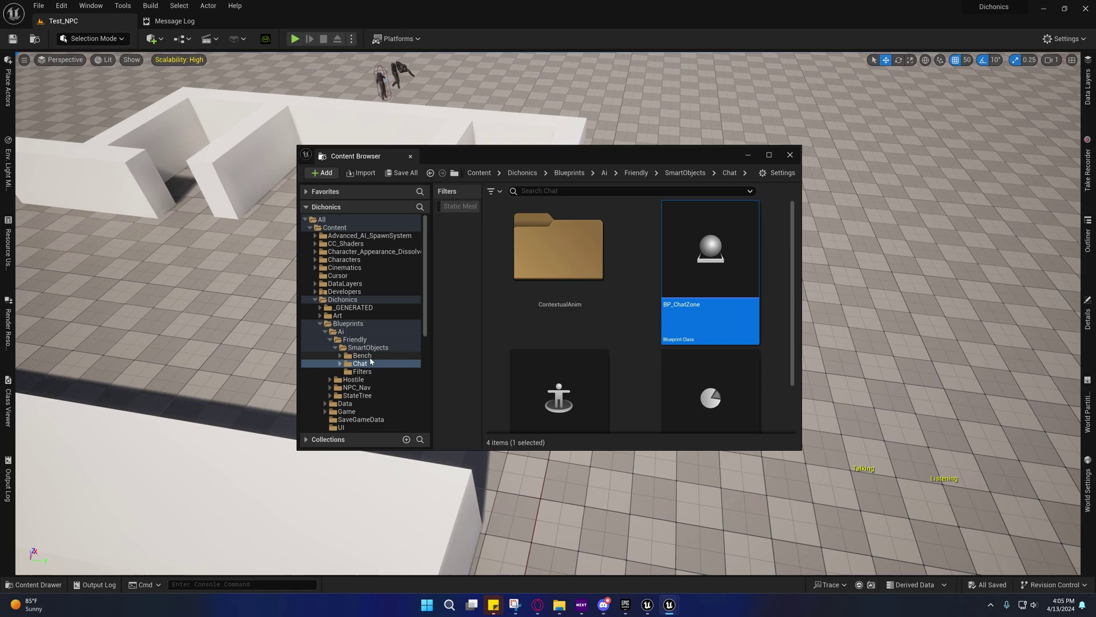
click(362, 355)
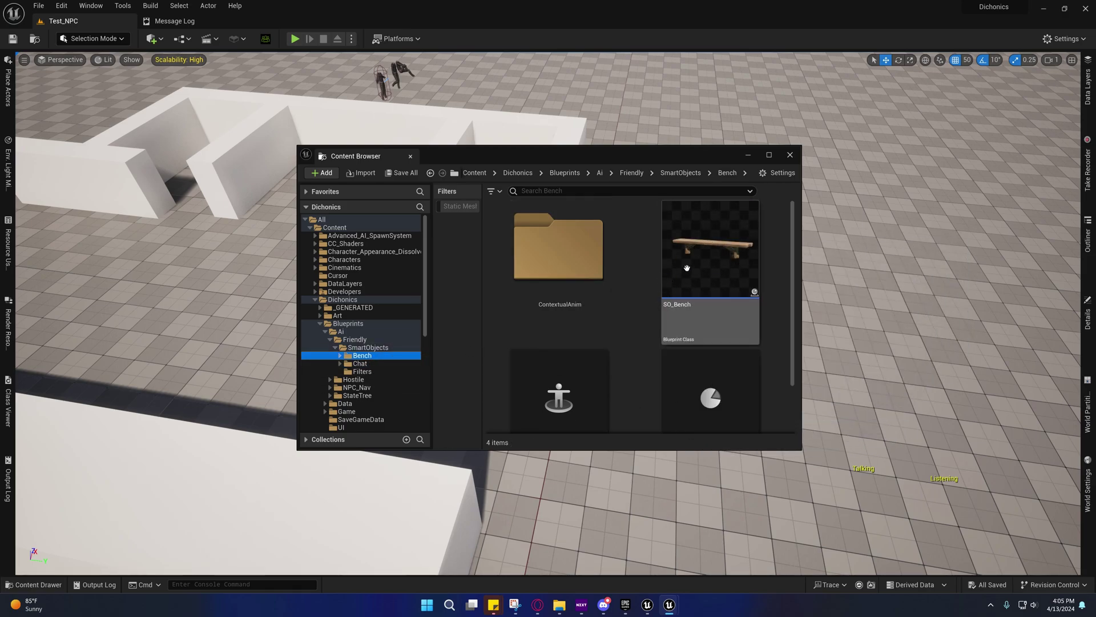
Step: Place the SO_Bench blueprint on the floor in front of the white walls and minimize the Content Browser
drag(635, 155, 813, 218)
right_drag(365, 257, 257, 206)
right_drag(280, 291, 274, 292)
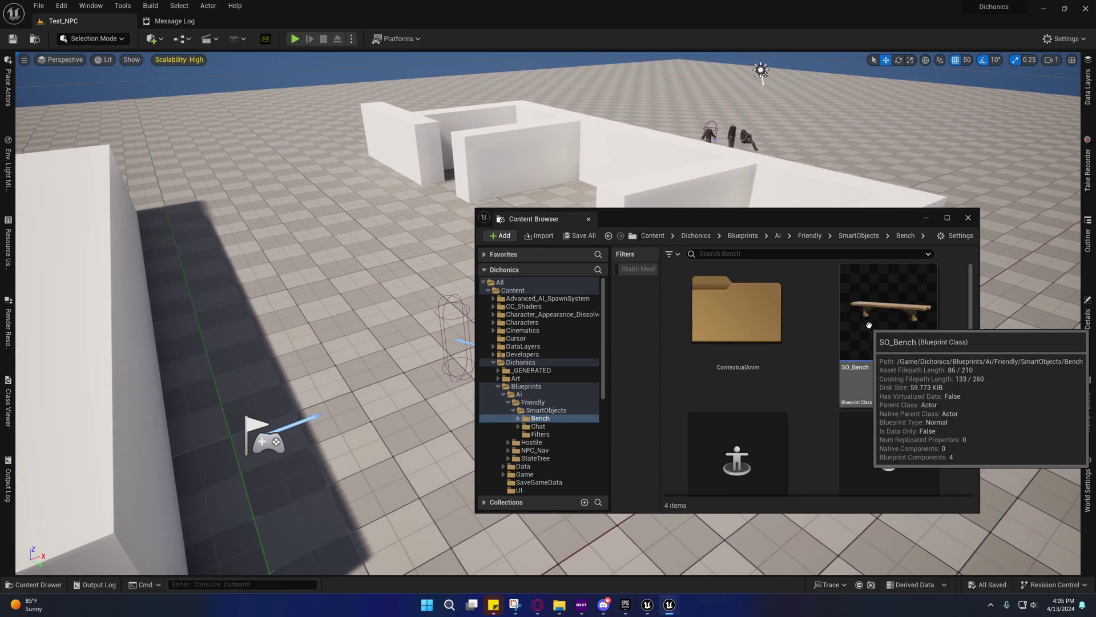
drag(703, 221, 688, 344)
right_drag(674, 285, 713, 307)
drag(872, 434, 584, 223)
key(e)
key(w)
right_drag(546, 232, 525, 220)
key(w)
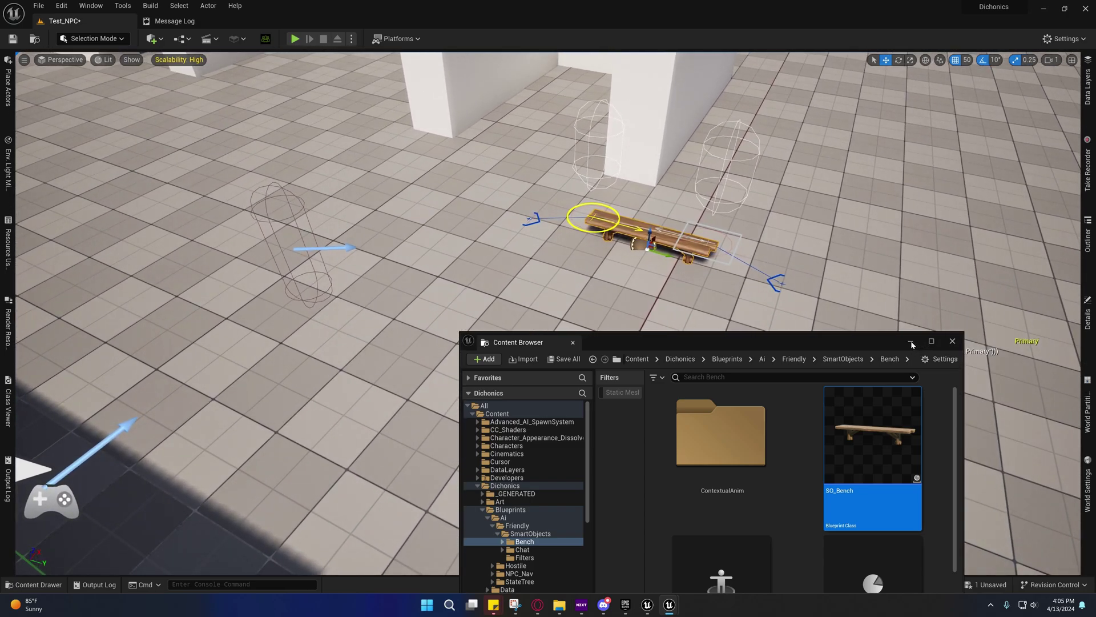
click(912, 345)
right_drag(622, 240, 620, 211)
key(w)
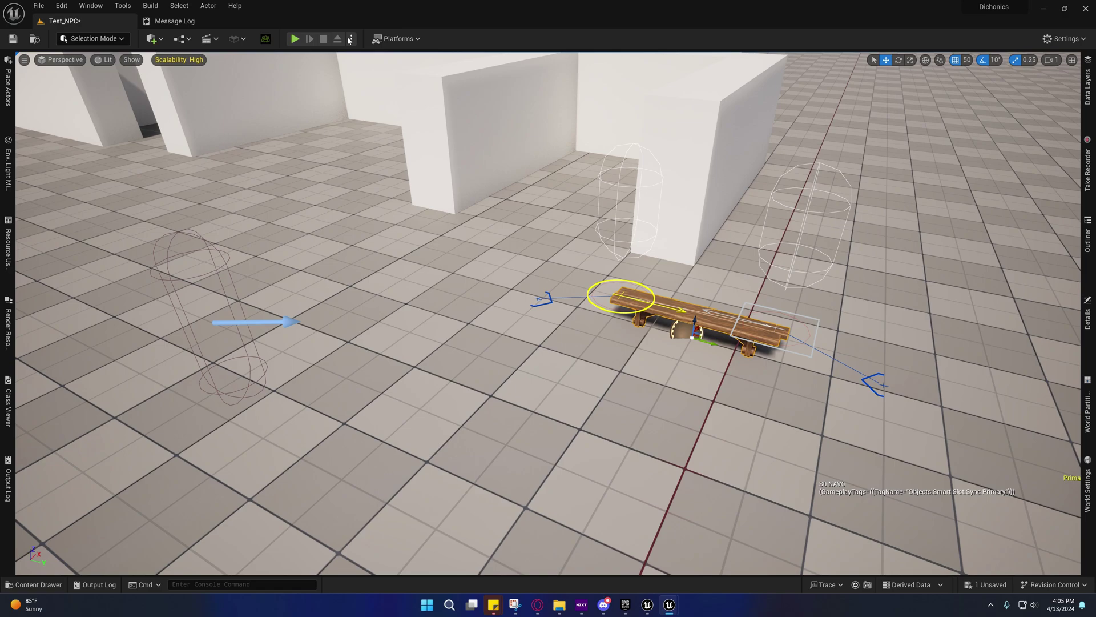
Step: Simulate the level and follow the NPC and the bench with the free camera to examine their interaction
click(350, 39)
click(390, 123)
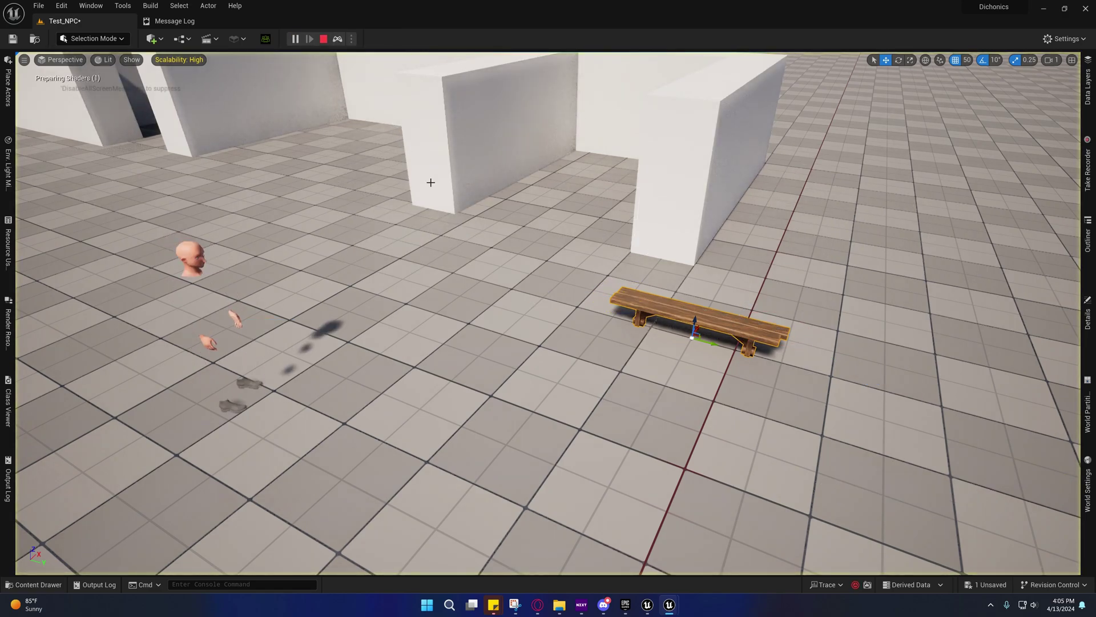
key(a)
right_drag(431, 183, 438, 184)
key(w)
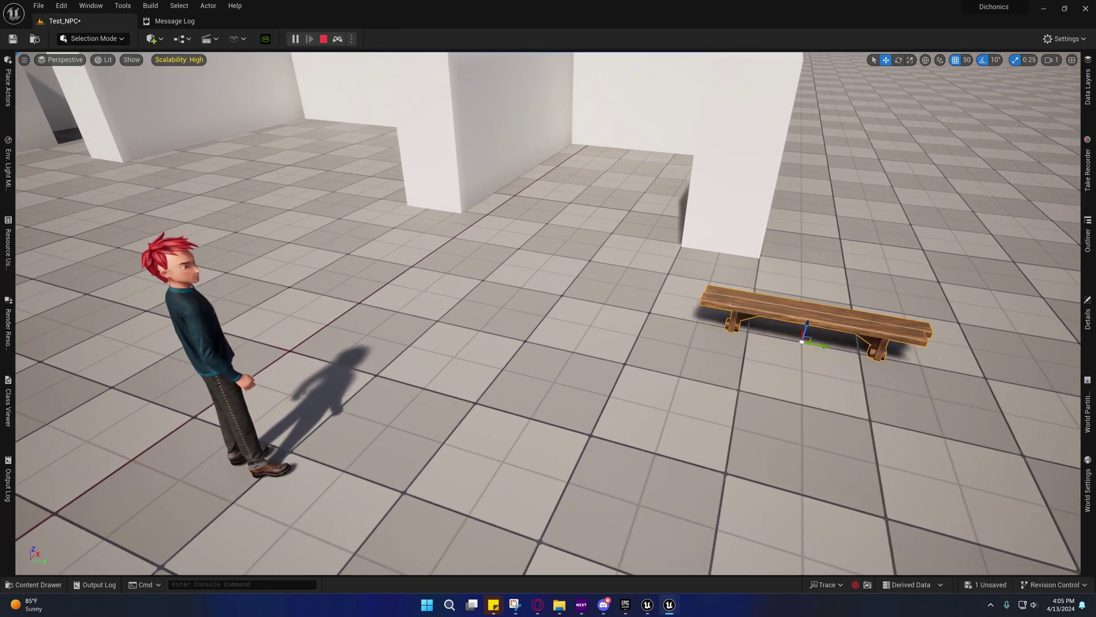
right_drag(484, 221, 484, 213)
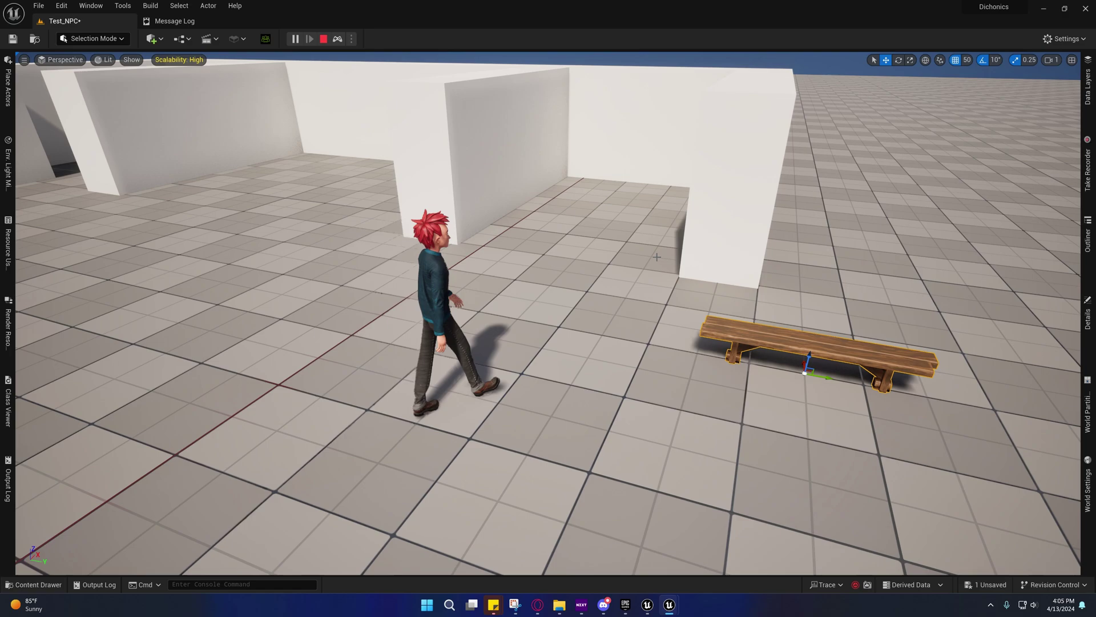
right_drag(762, 260, 780, 249)
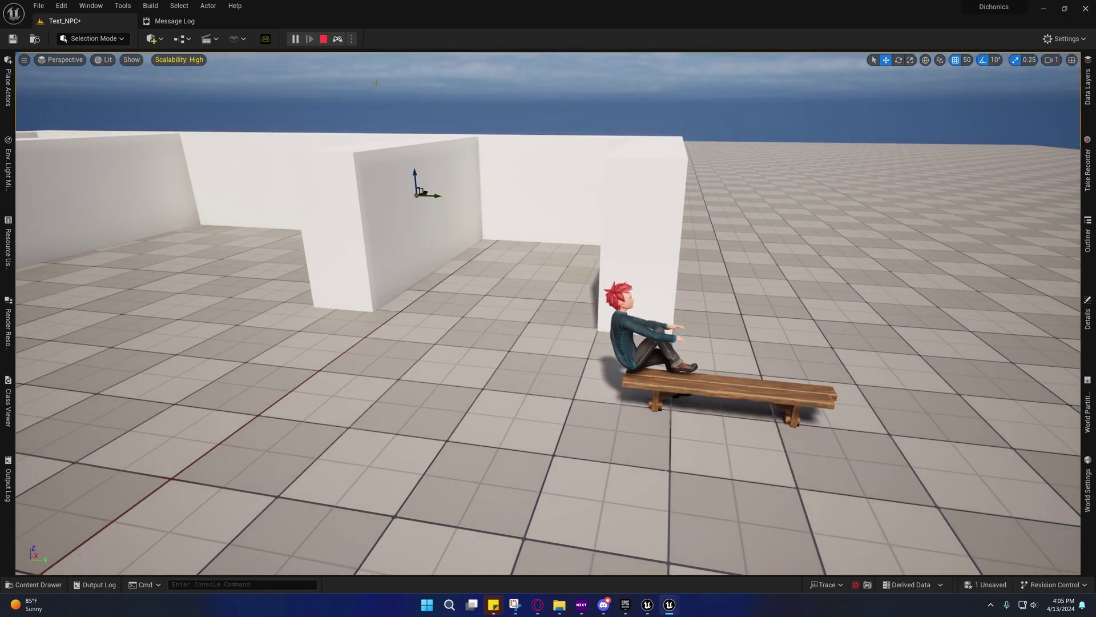
Step: Stop the simulation, move the NPC back onto the open floor beside the white walls, and simulate the level again
key(Escape)
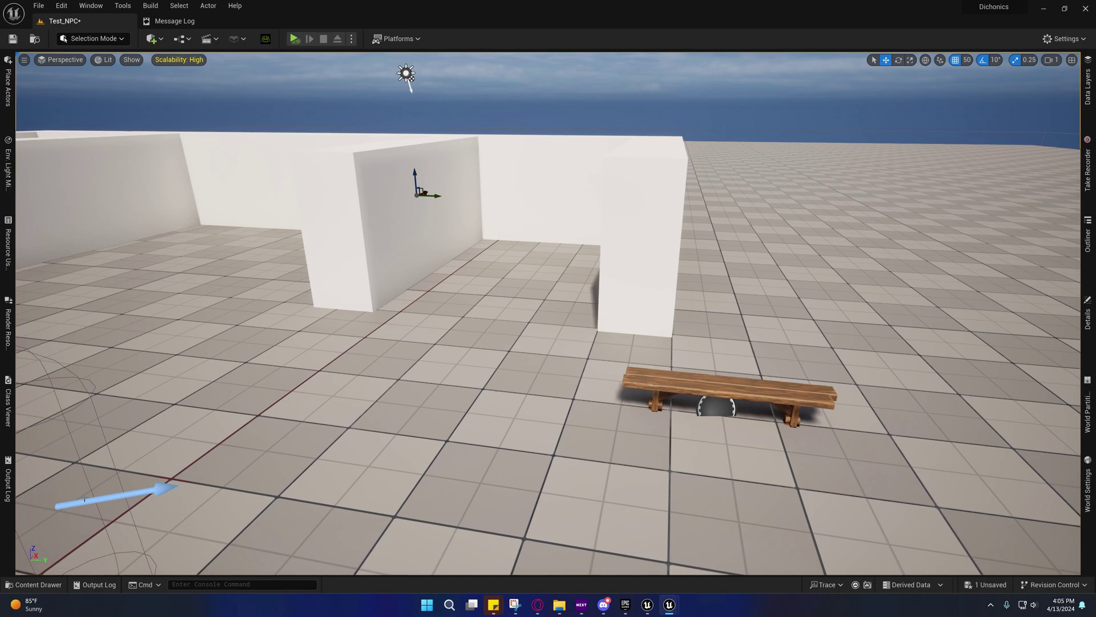
click(77, 504)
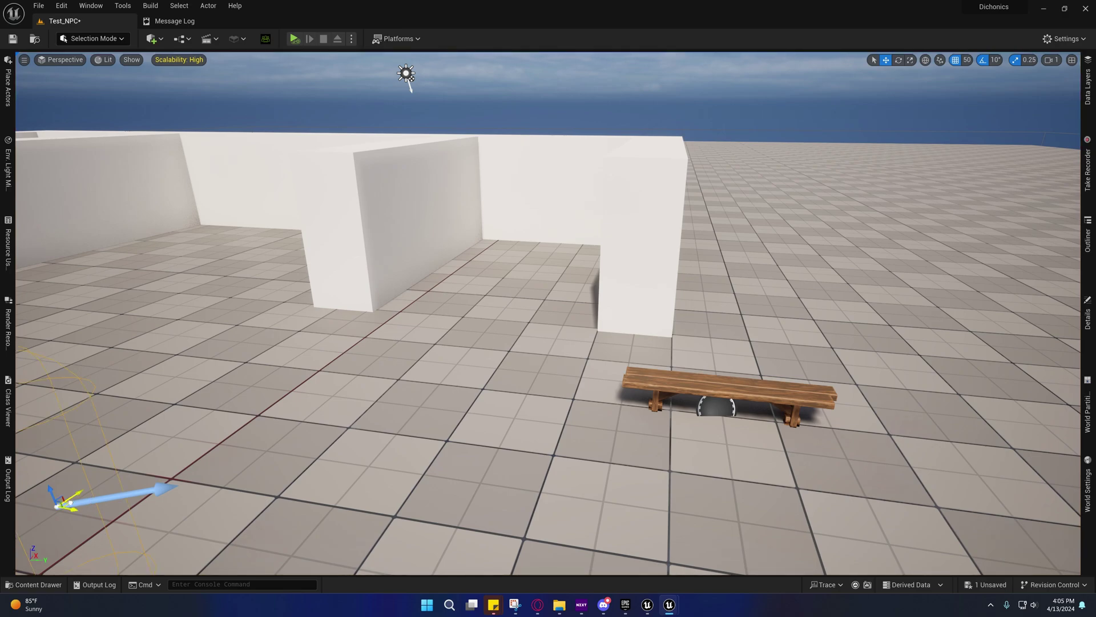
drag(63, 502, 161, 311)
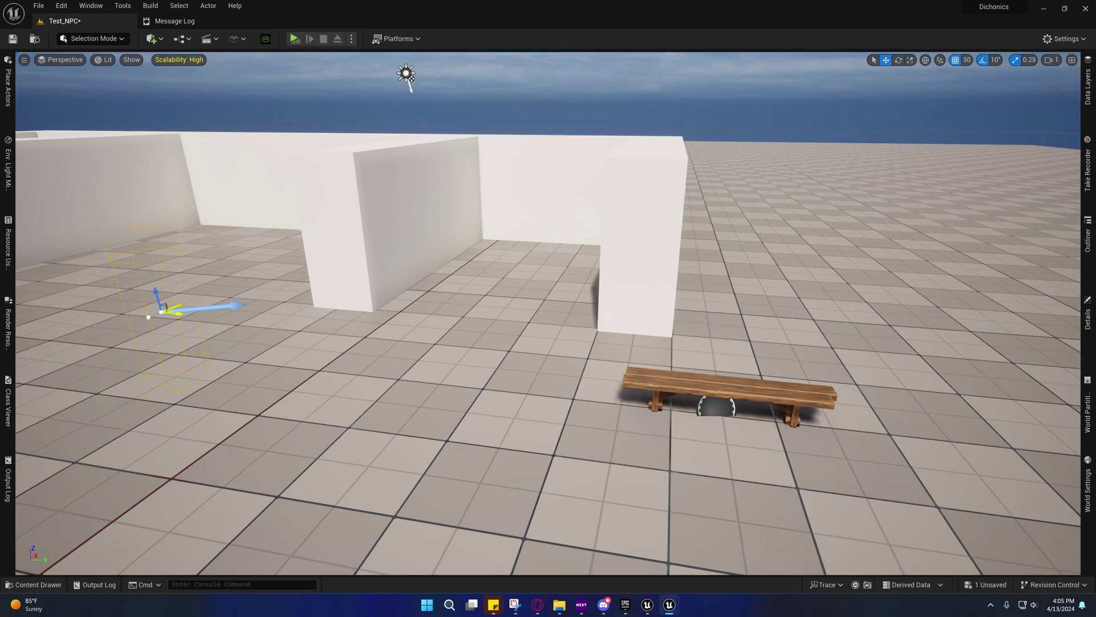
click(294, 39)
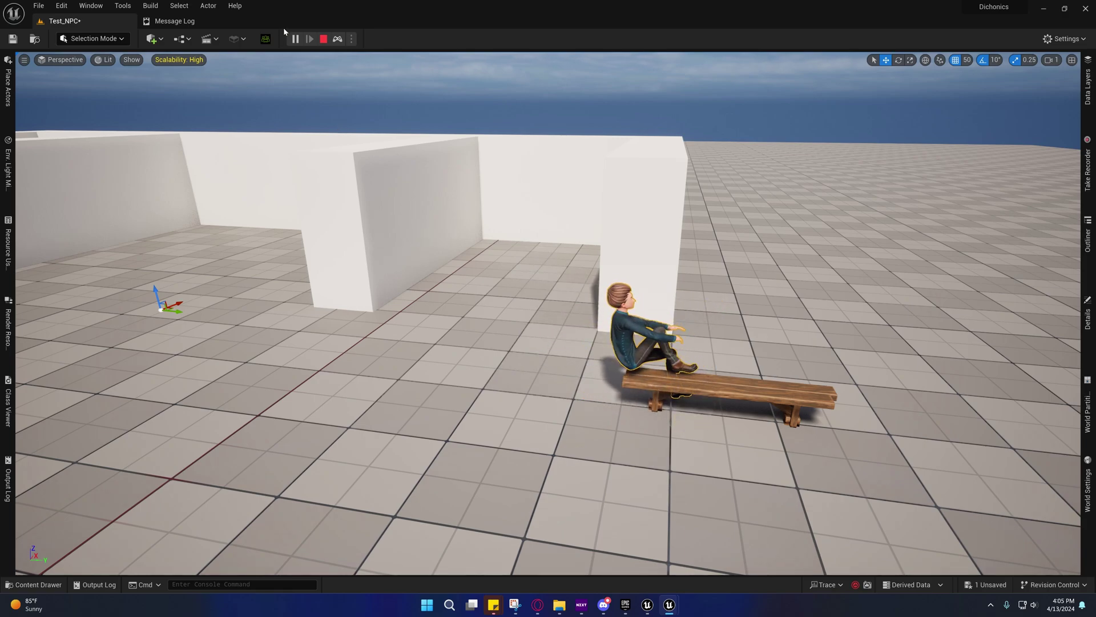
Step: Restart the simulation with the NPC placed in the bay between the two white walls behind the bench
click(323, 38)
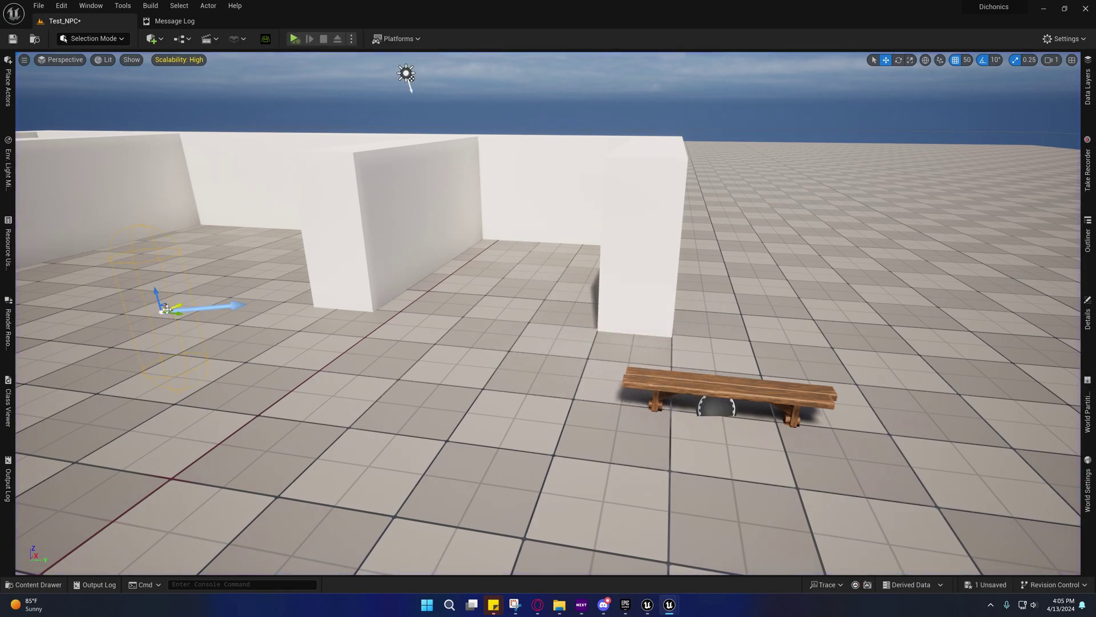
drag(167, 309, 451, 233)
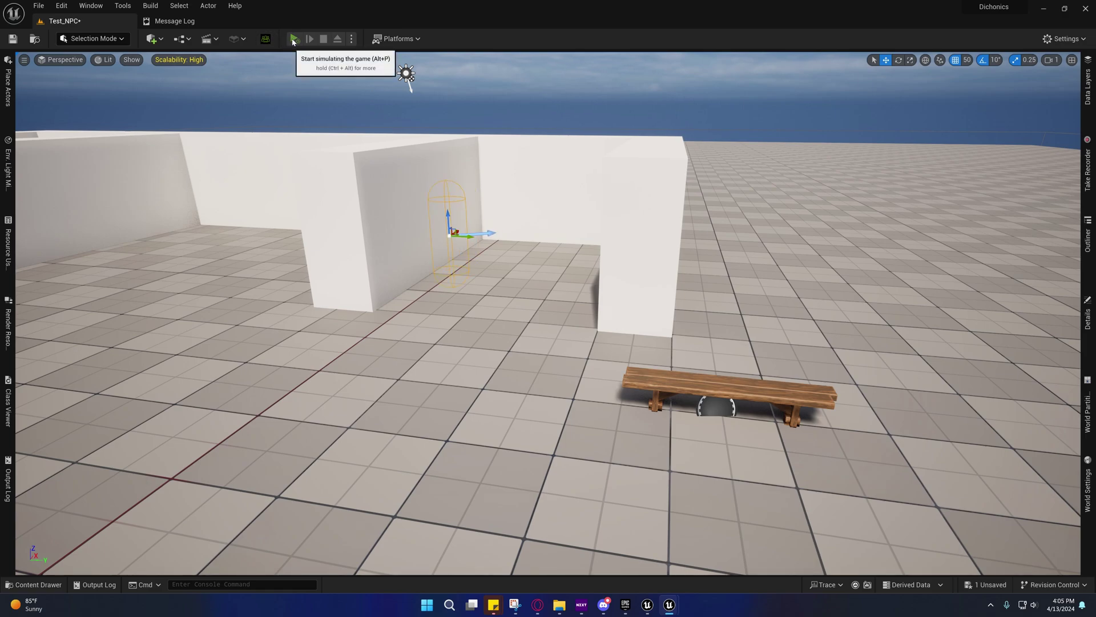
click(293, 39)
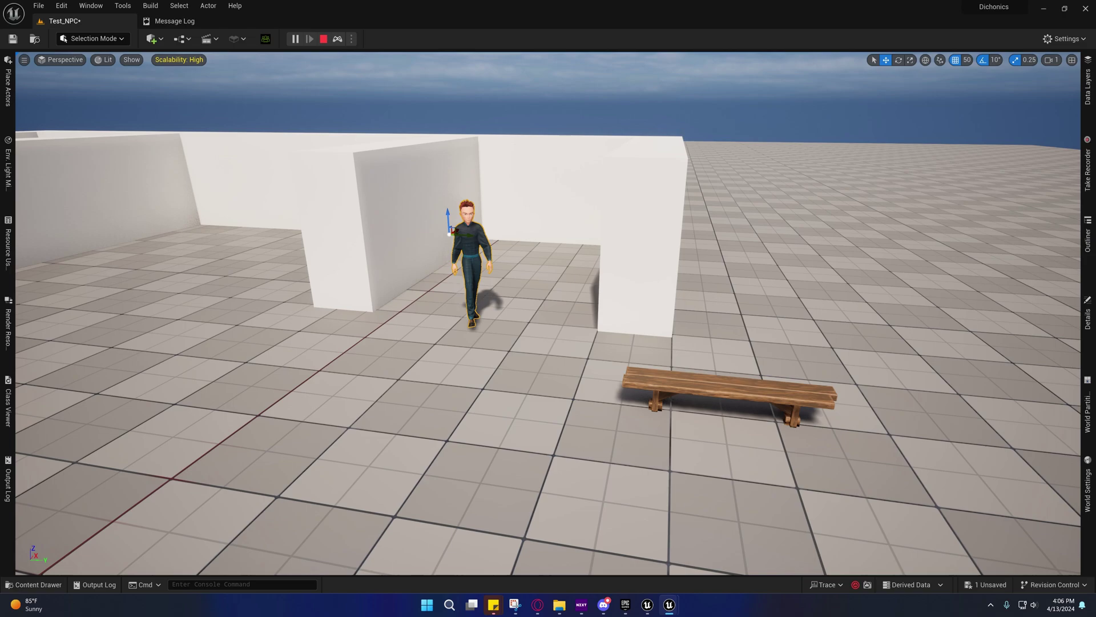
Step: Examine up close how the NPC sits and moves on the bench, and end the simulation
click(725, 131)
right_drag(725, 131, 782, 146)
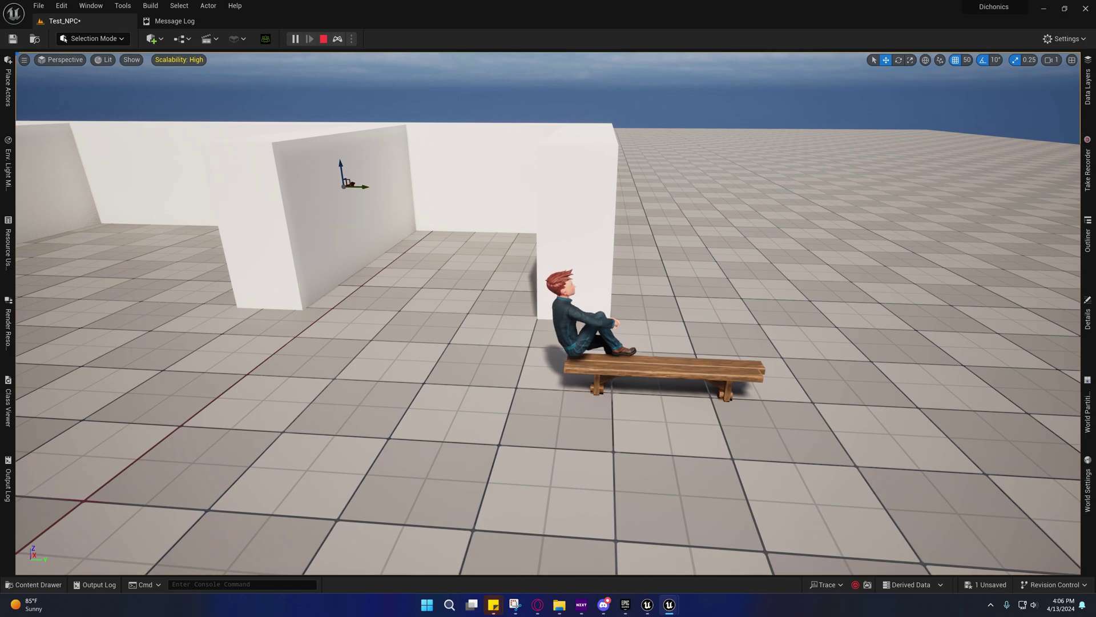
key(w)
mouse_move(576, 328)
right_down()
mouse_move(590, 343)
mouse_move(577, 327)
right_up()
scroll(576, 327, down, 1)
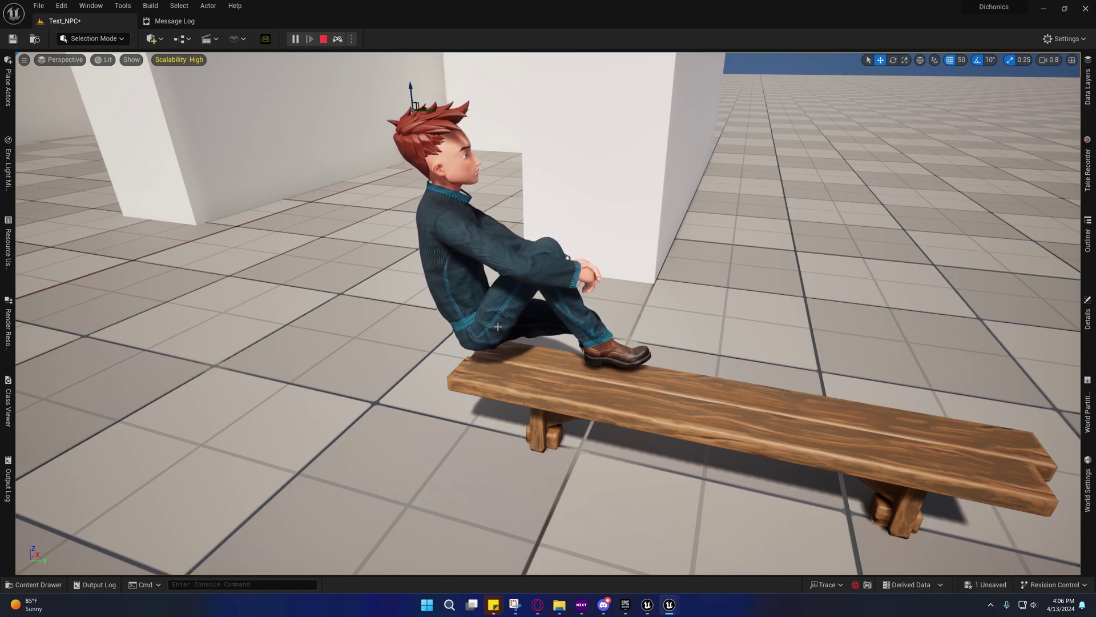
key(s)
right_drag(657, 262, 635, 249)
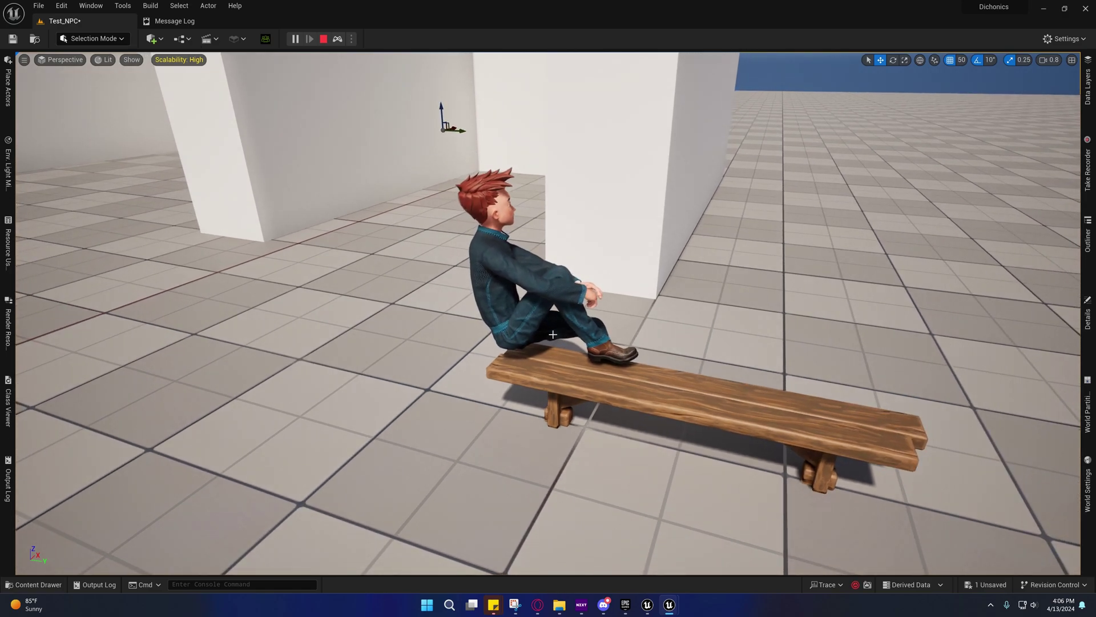
key(w)
right_drag(535, 295, 539, 293)
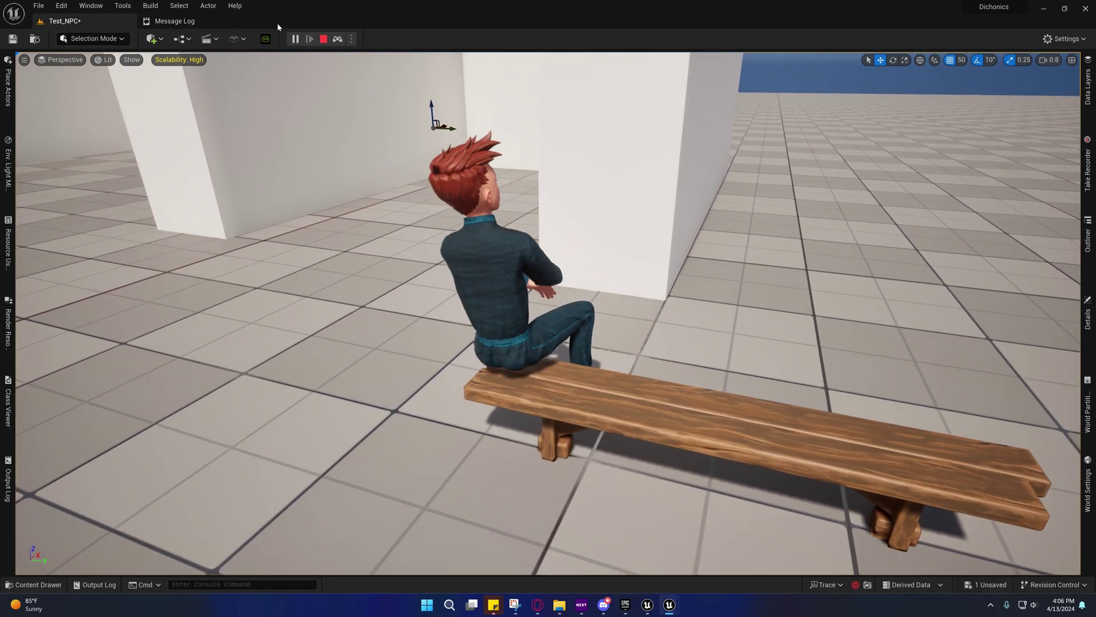
click(324, 39)
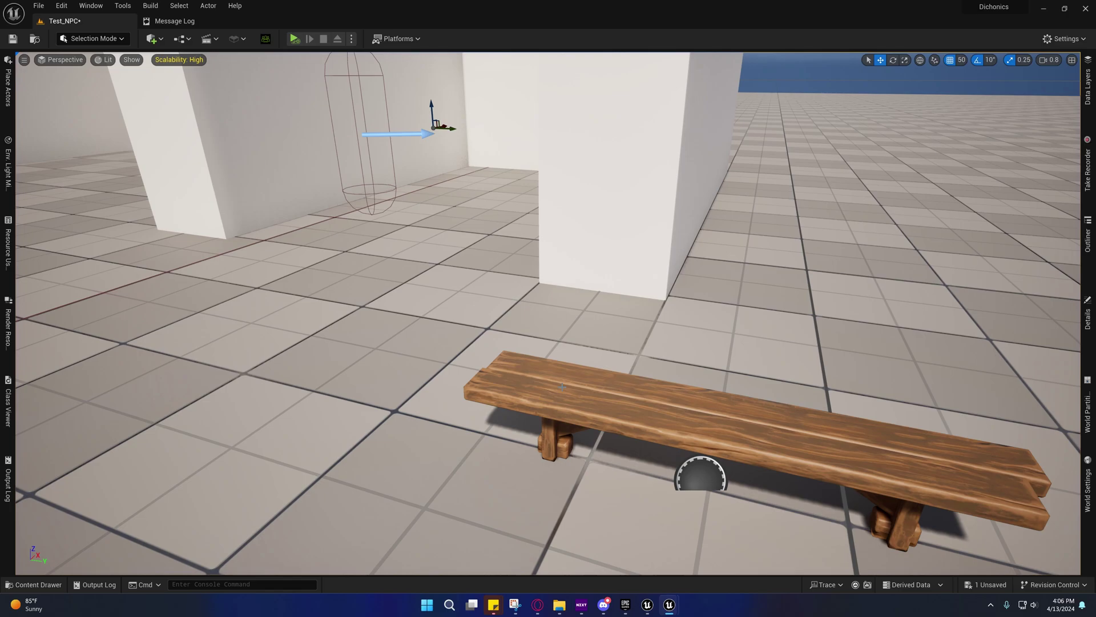
scroll(439, 86, down, 8)
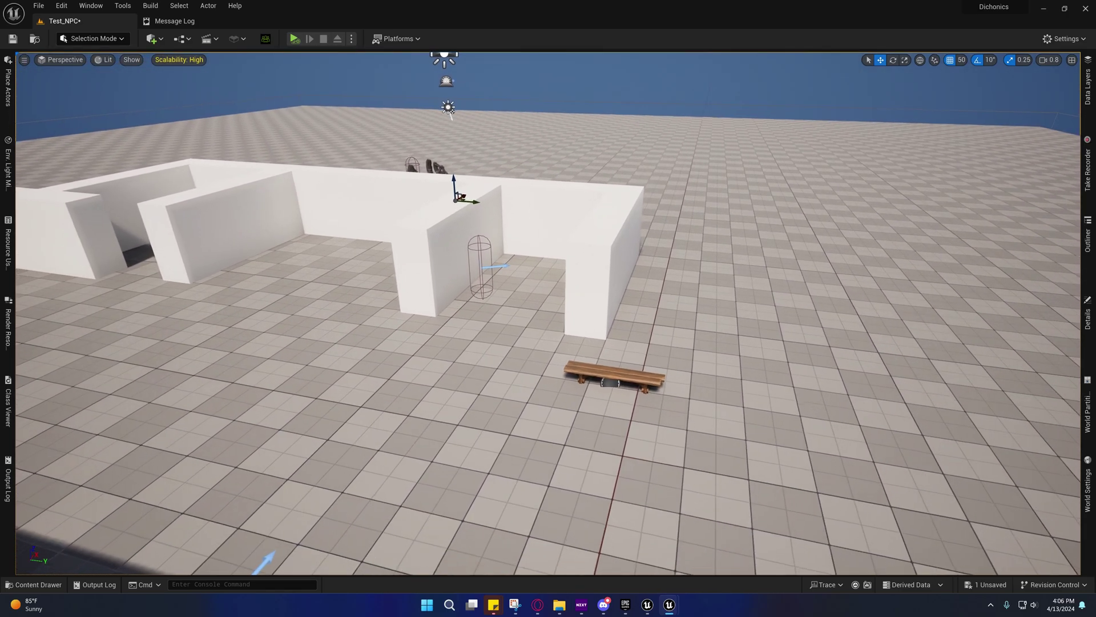
right_drag(440, 85, 435, 89)
right_drag(625, 281, 623, 281)
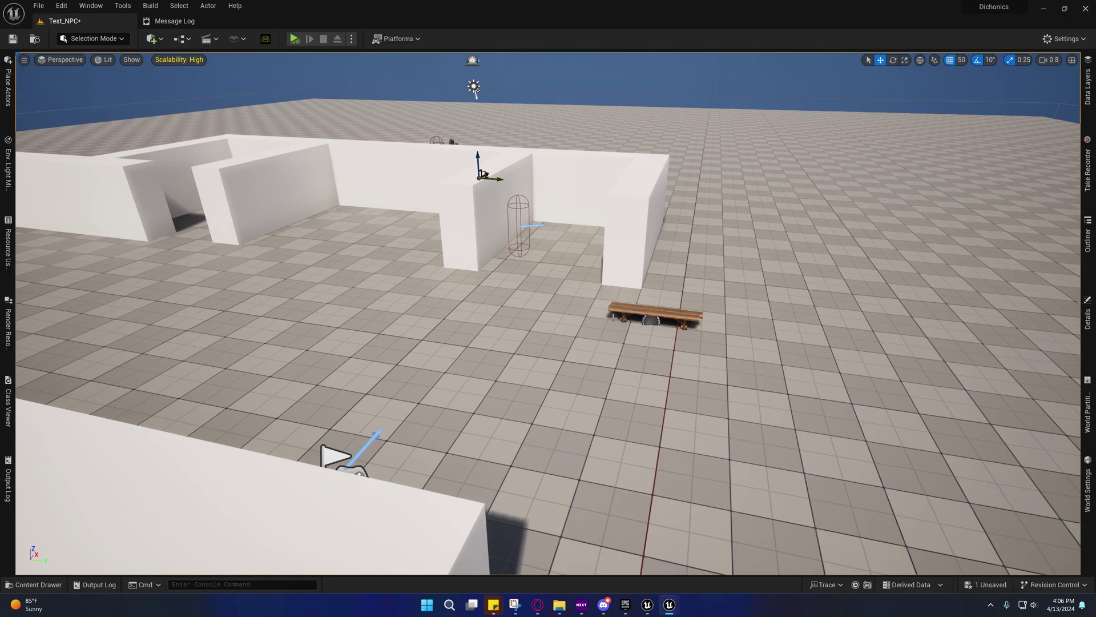
scroll(613, 317, up, 4)
key(w)
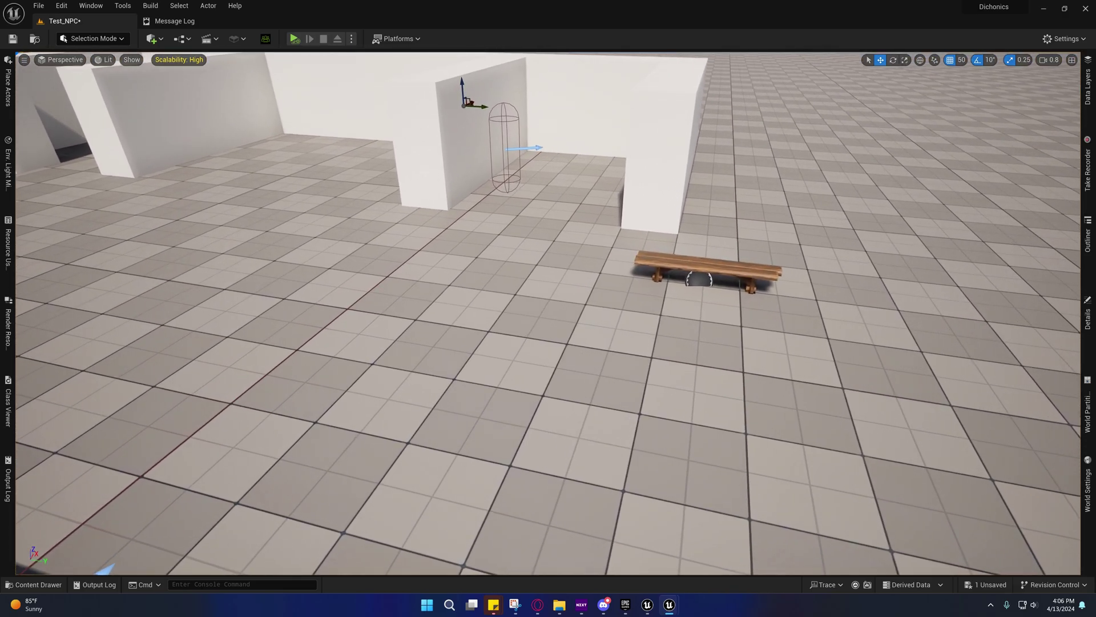
right_drag(613, 317, 614, 274)
key(w)
key(s)
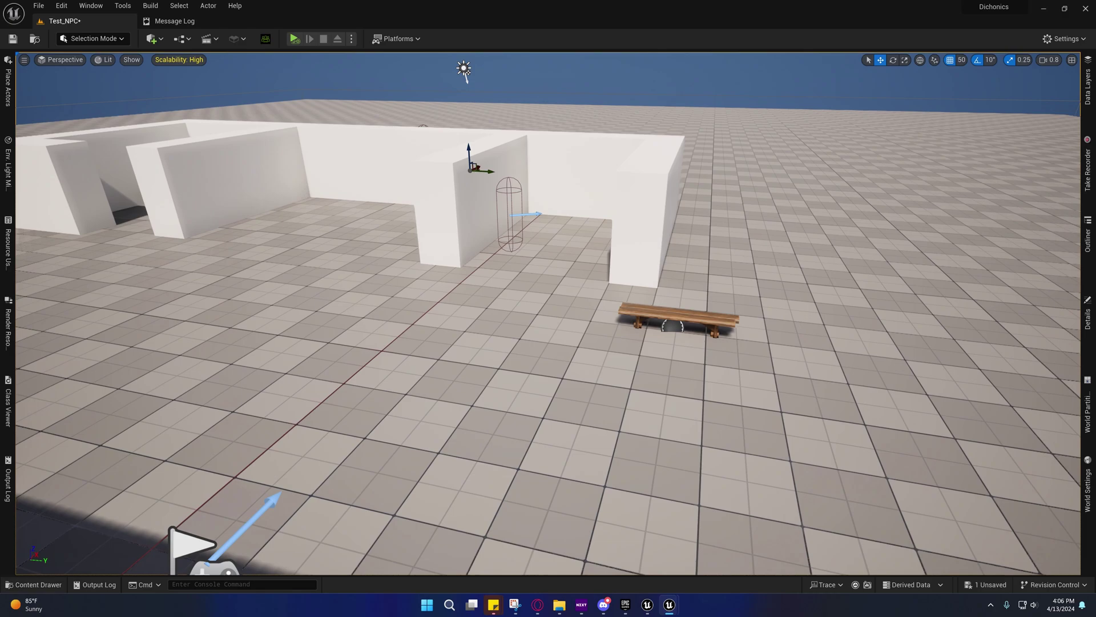
key(w)
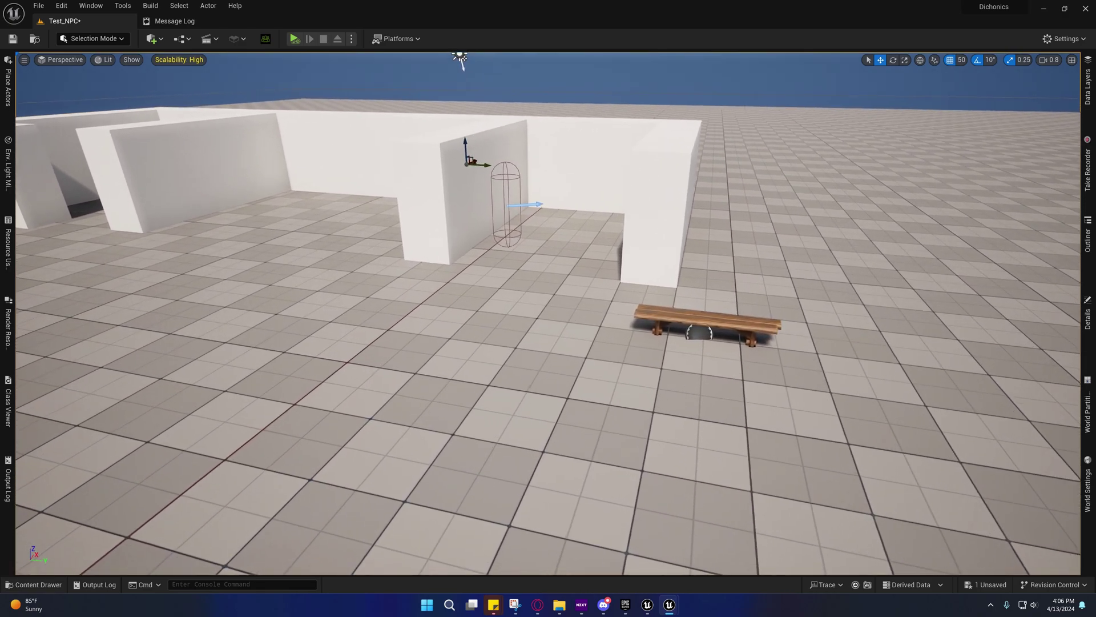
key(s)
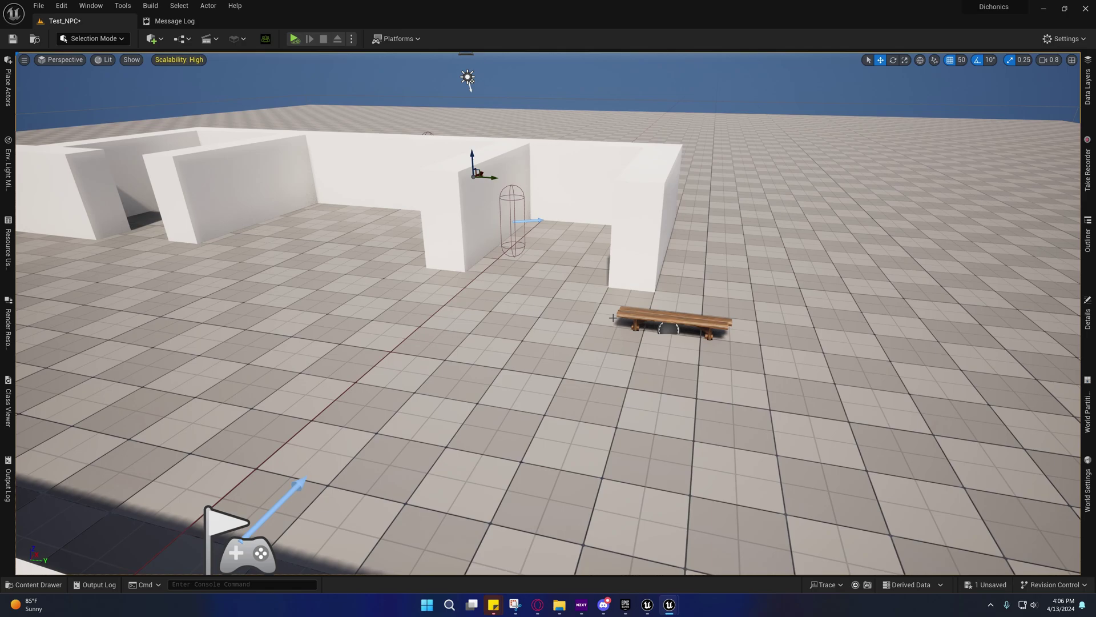
scroll(612, 318, up, 6)
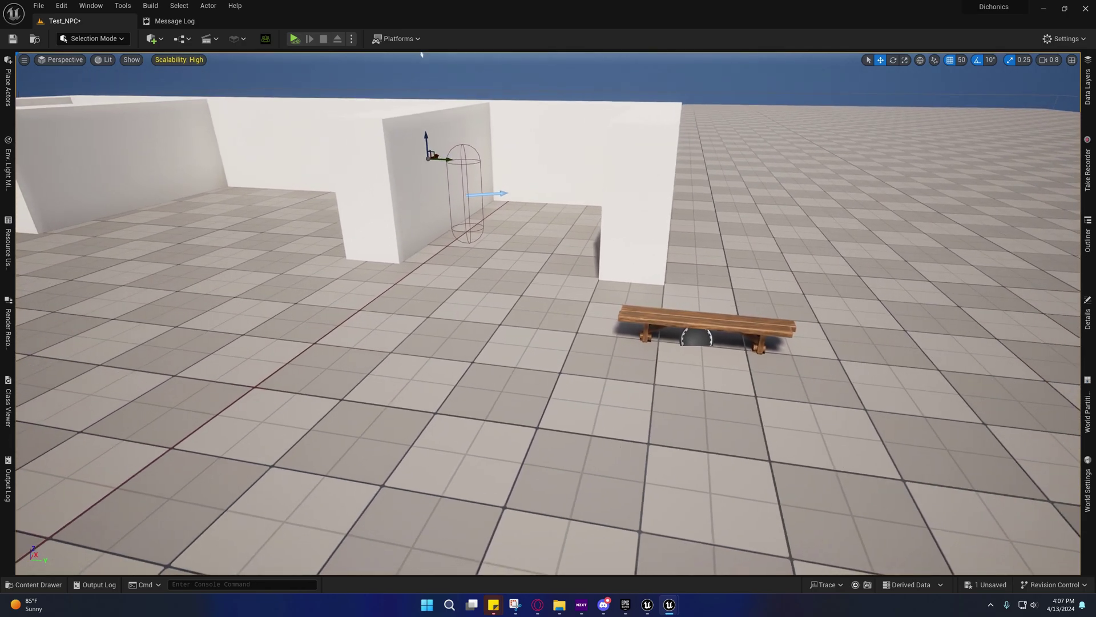
scroll(619, 263, down, 3)
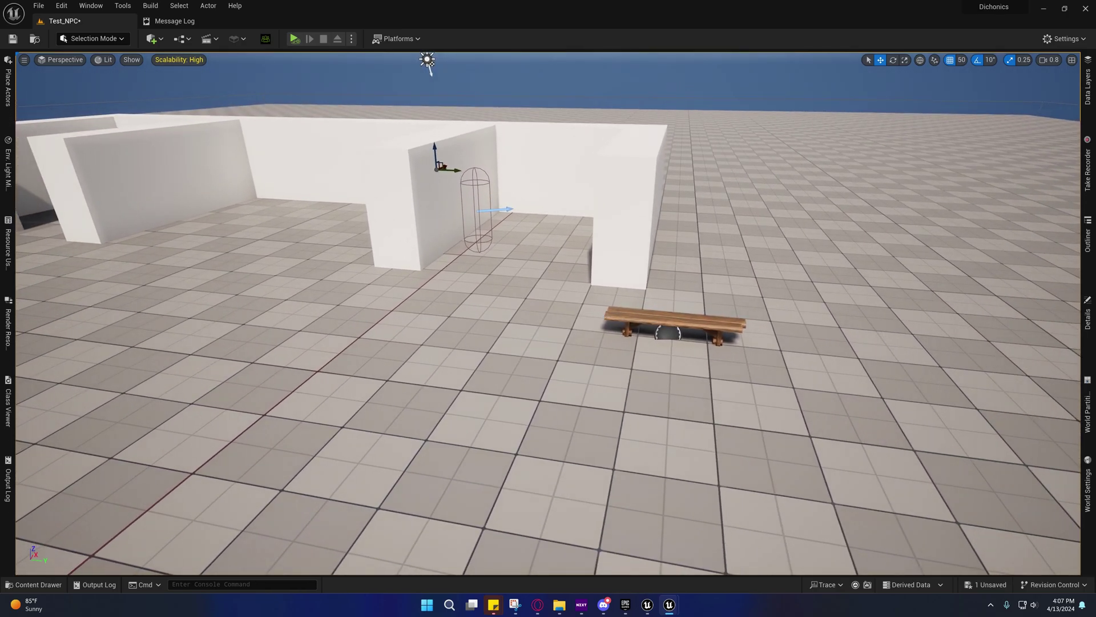
key(s)
right_drag(615, 214, 606, 193)
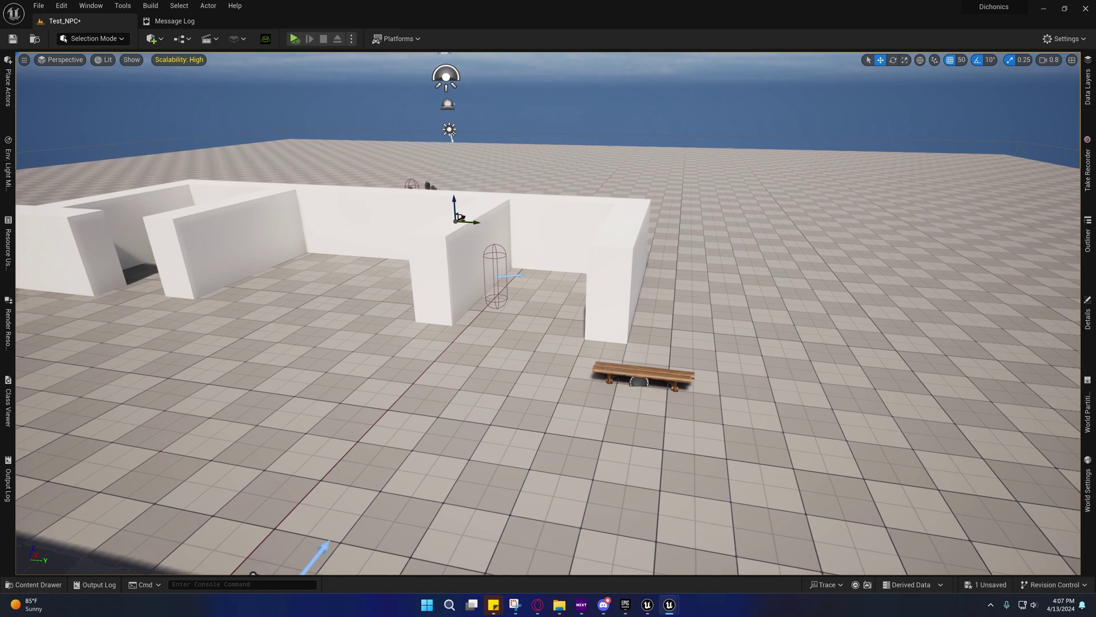
scroll(583, 269, down, 4)
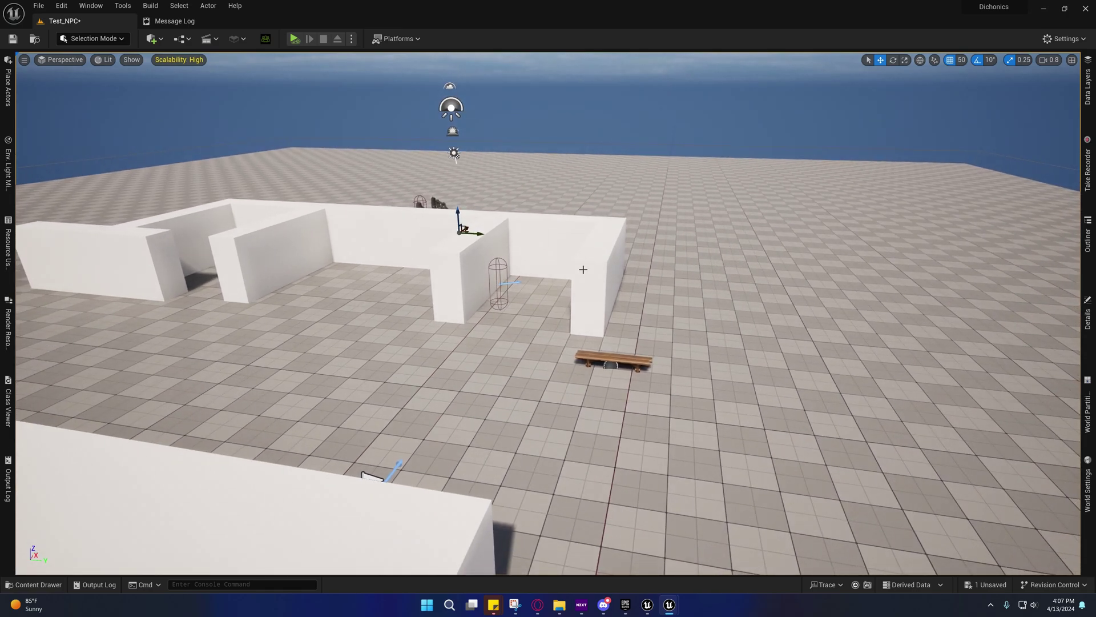
scroll(643, 317, up, 8)
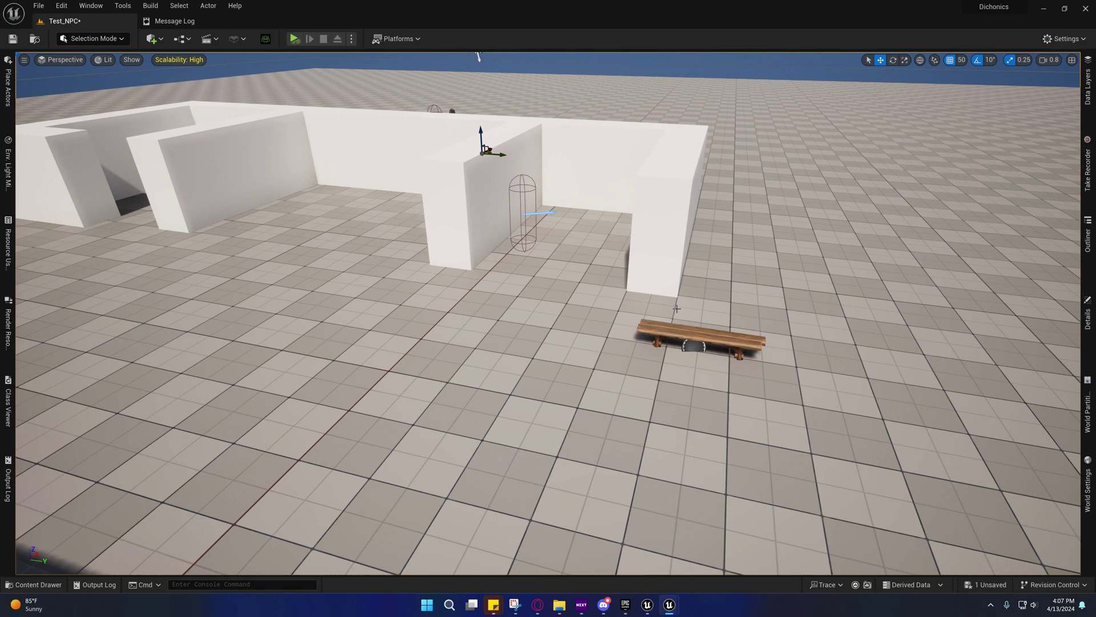
Step: Select the bench and examine its smart object slots, entry arrows and gameplay tag from near and far
click(694, 334)
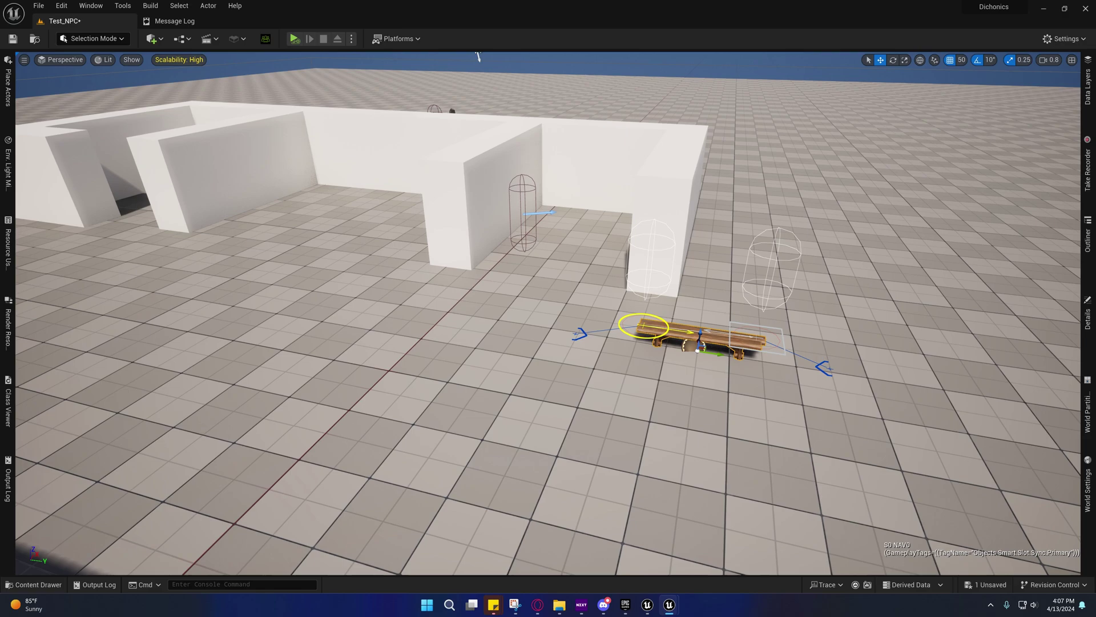
key(f)
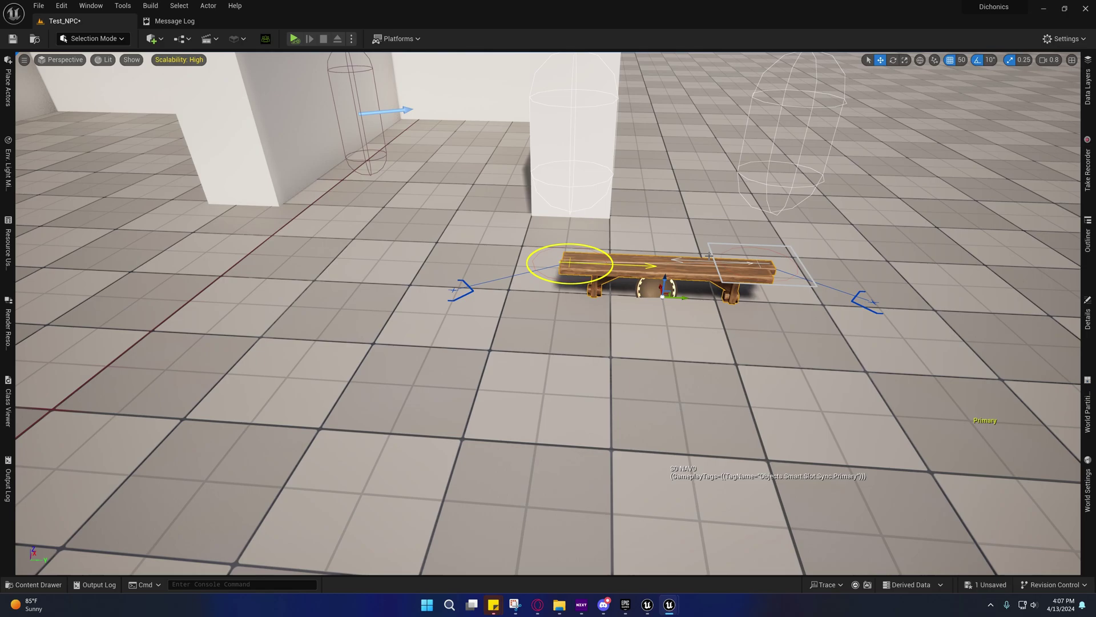
right_drag(716, 267, 751, 251)
key(w)
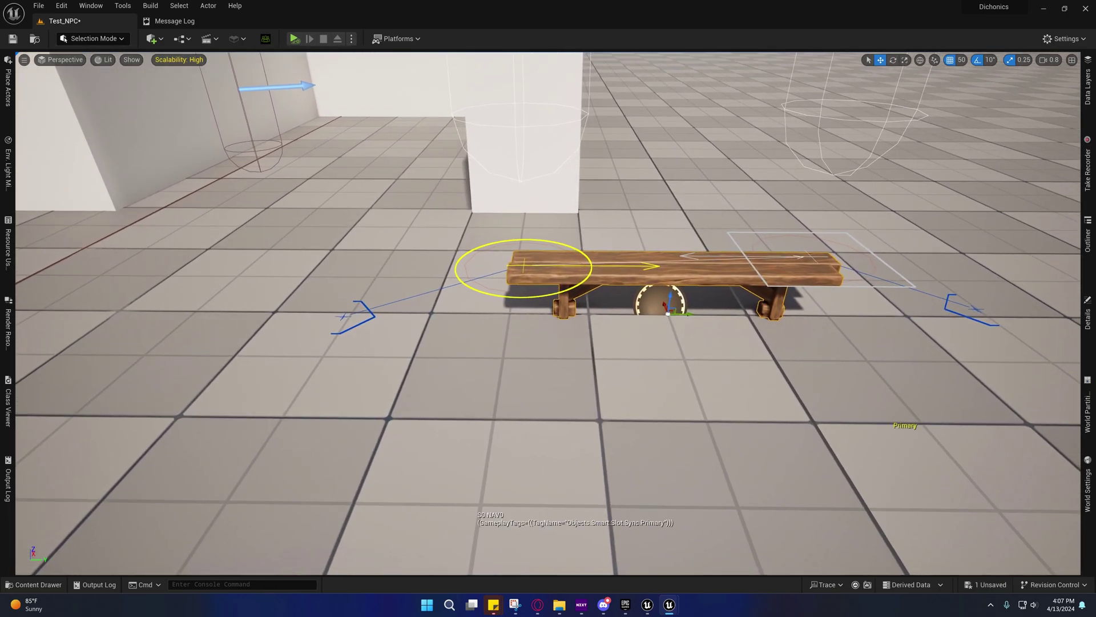
key(s)
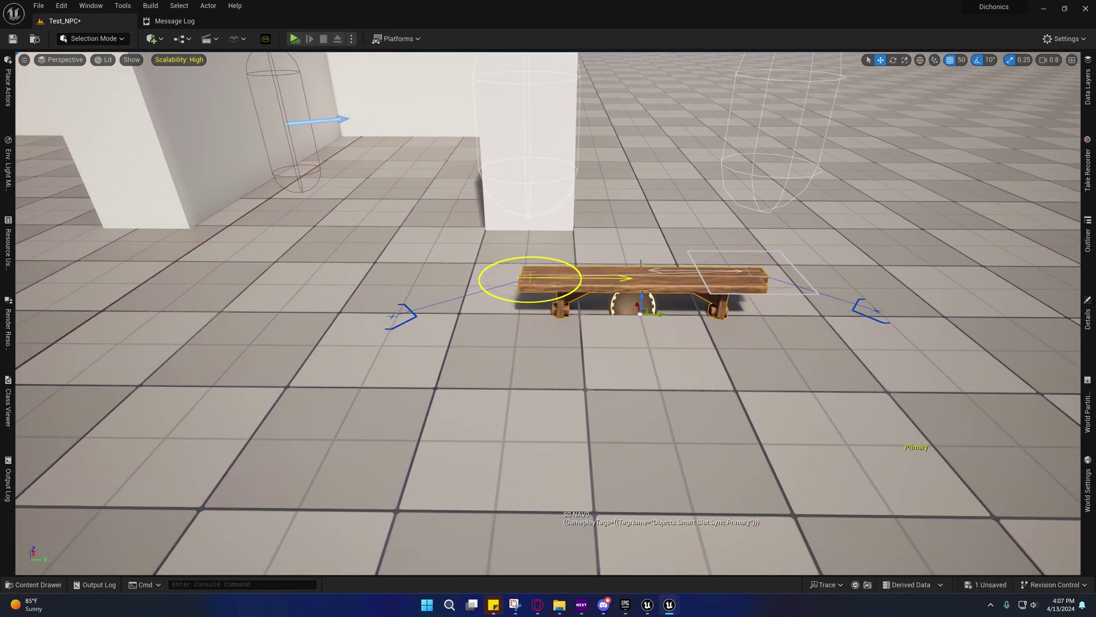
right_drag(641, 263, 634, 249)
key(s)
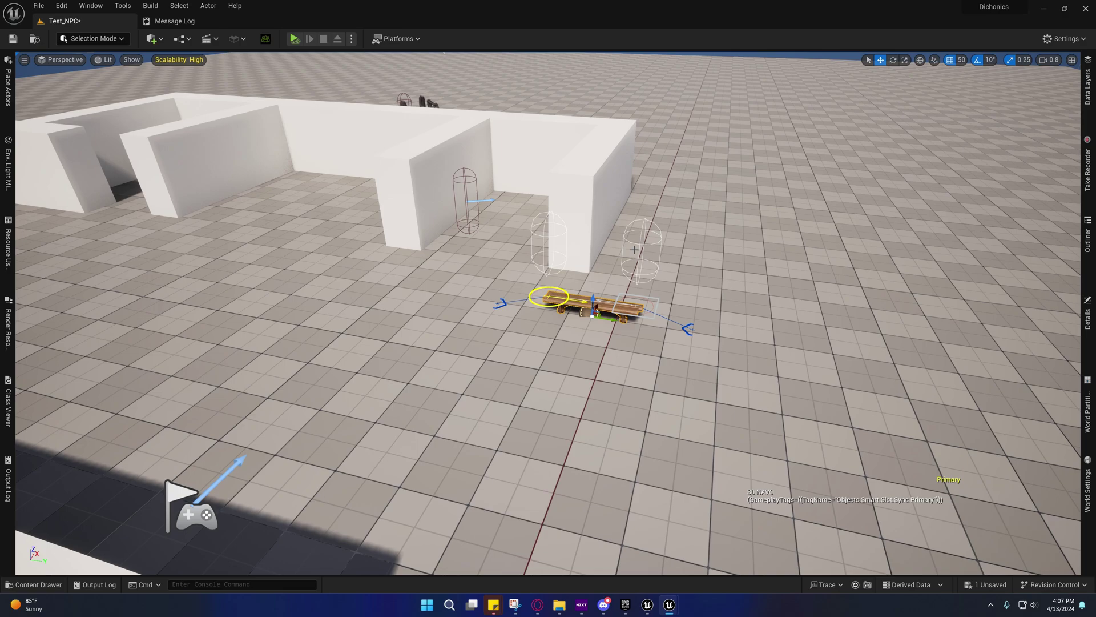
Step: Try to switch the editor to the saved Wide_View layout, and send and close the crash report
key(F11)
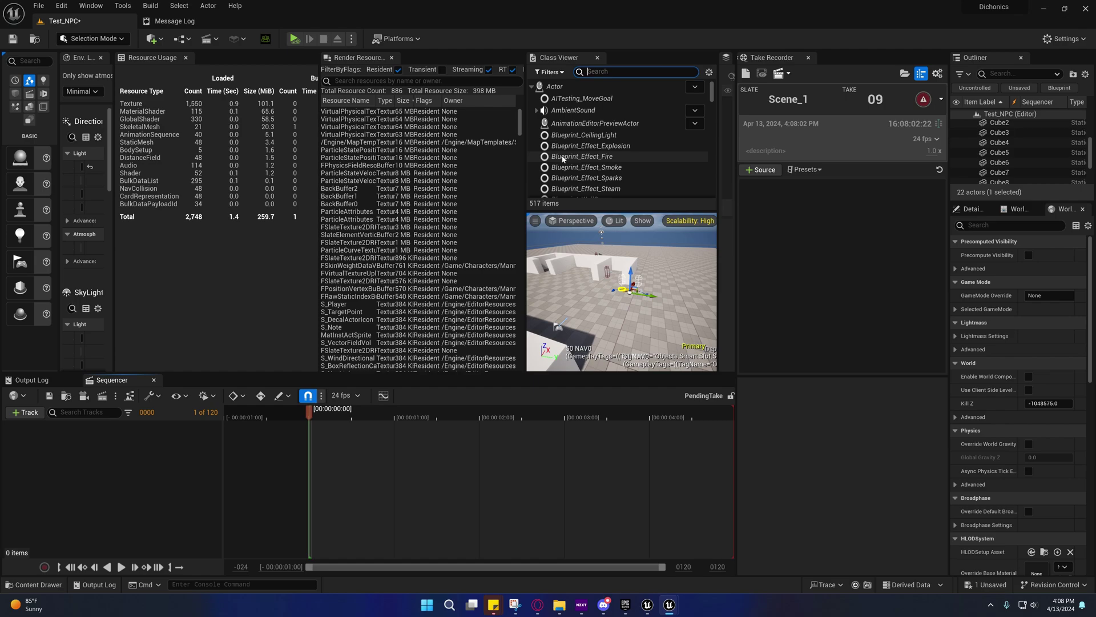
click(65, 5)
mouse_move(90, 6)
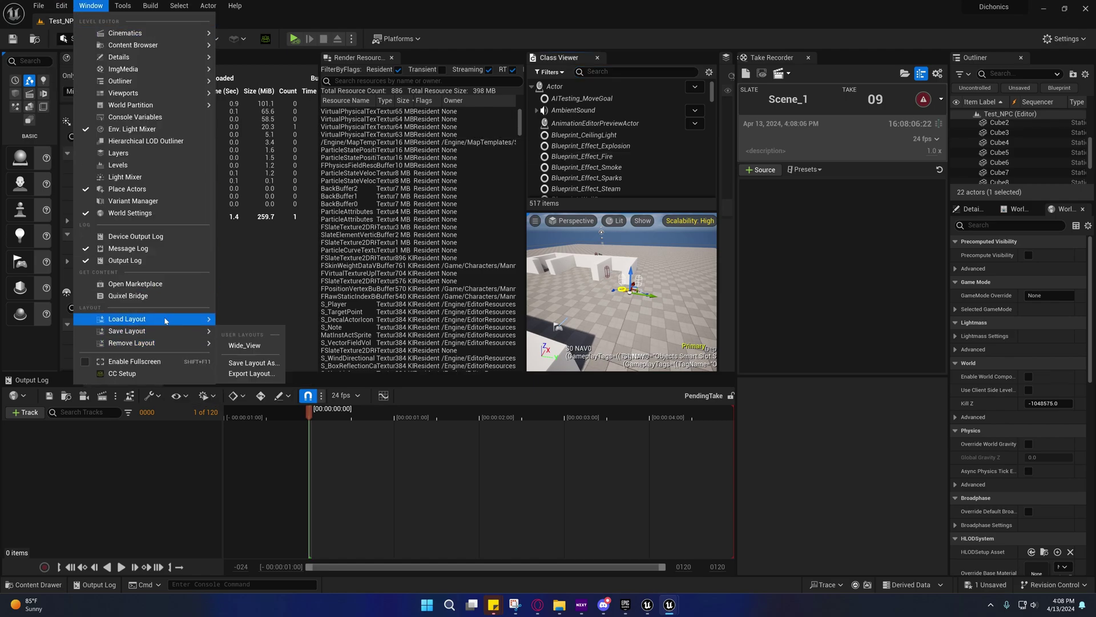
mouse_move(194, 324)
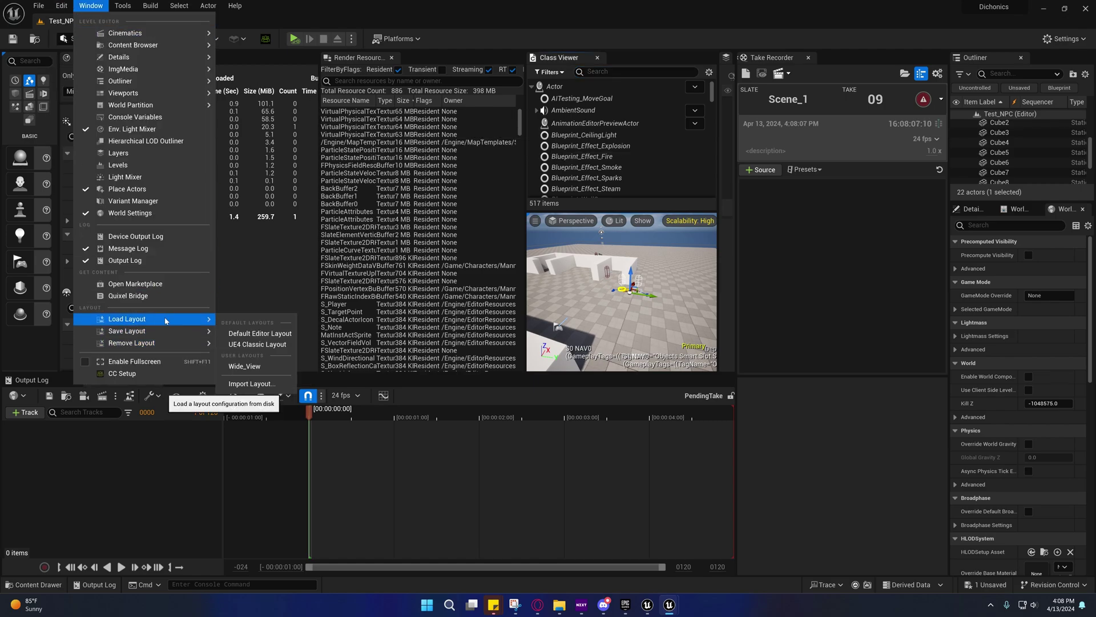
click(244, 366)
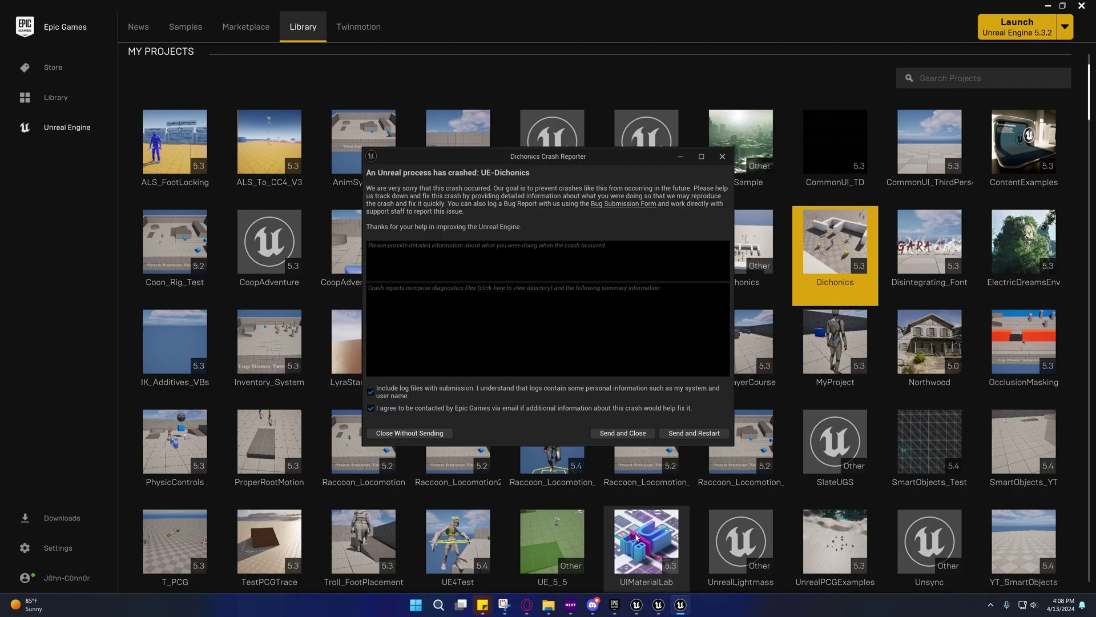
click(623, 433)
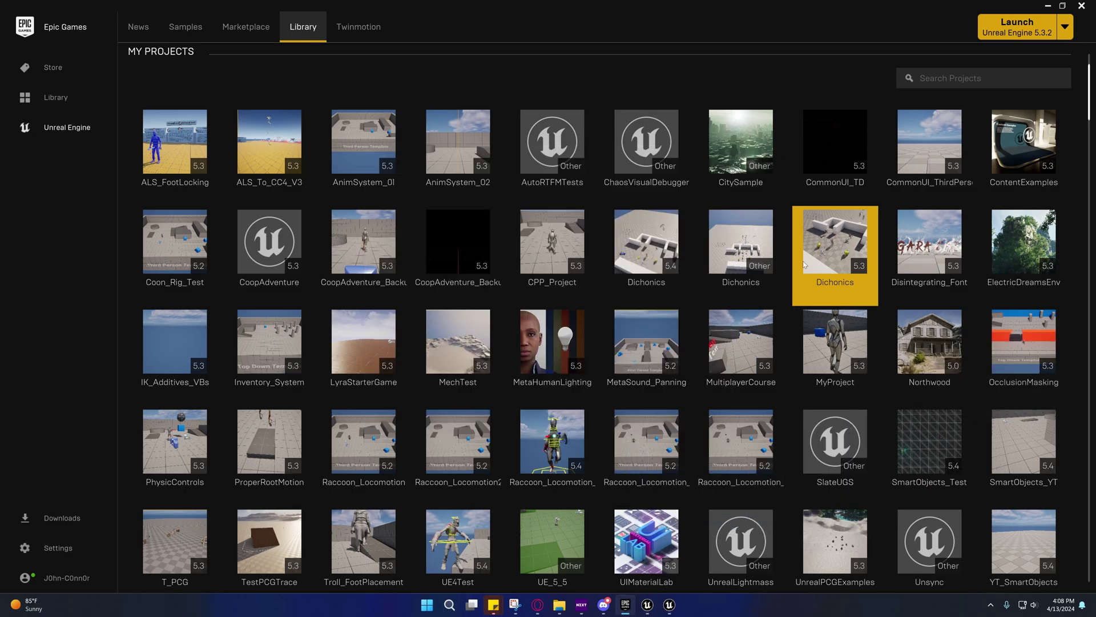